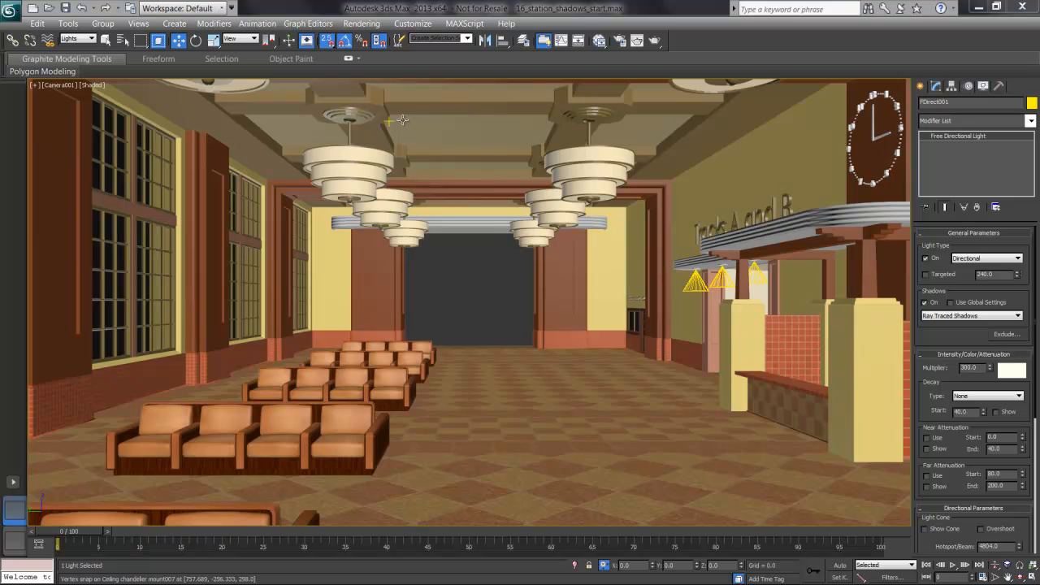
Step: Render the Camera001 view as a test, stop the render before it completes, and close the rendered frame
click(656, 42)
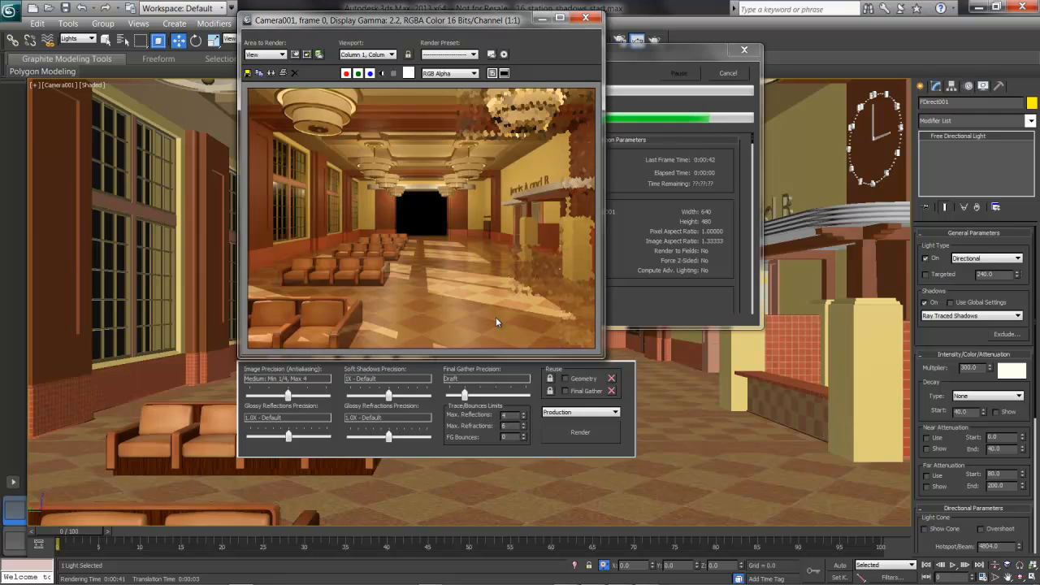
click(735, 73)
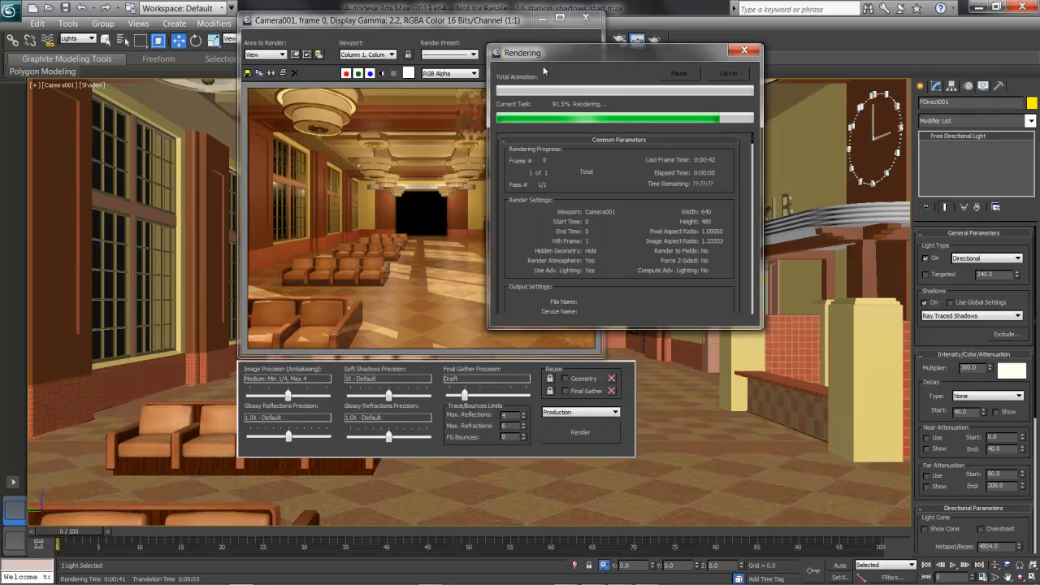
click(584, 18)
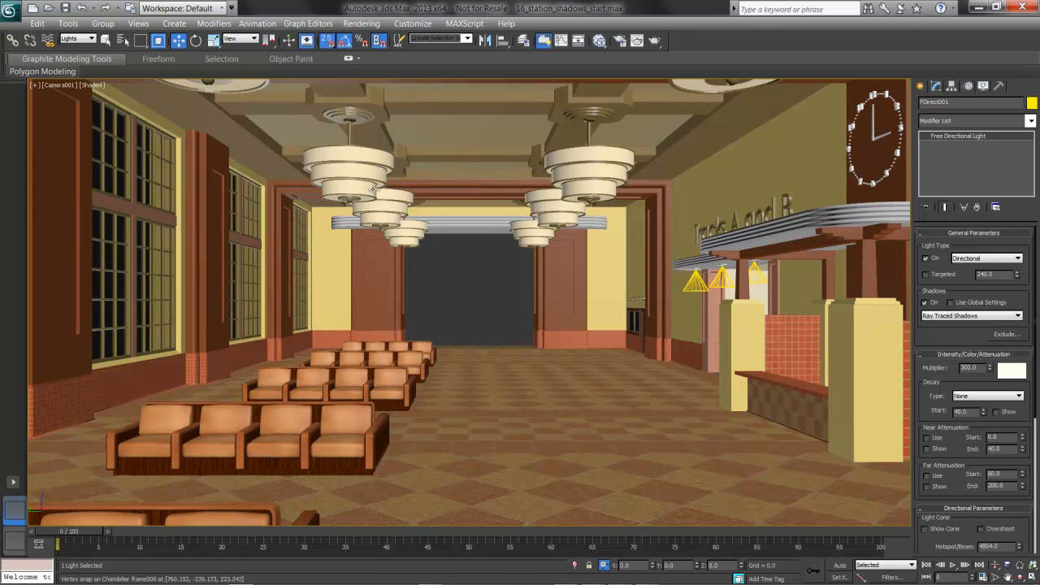
Step: Turn off Cast Shadows in the object properties of the groups Chandelier001 through Chandelier012
click(363, 182)
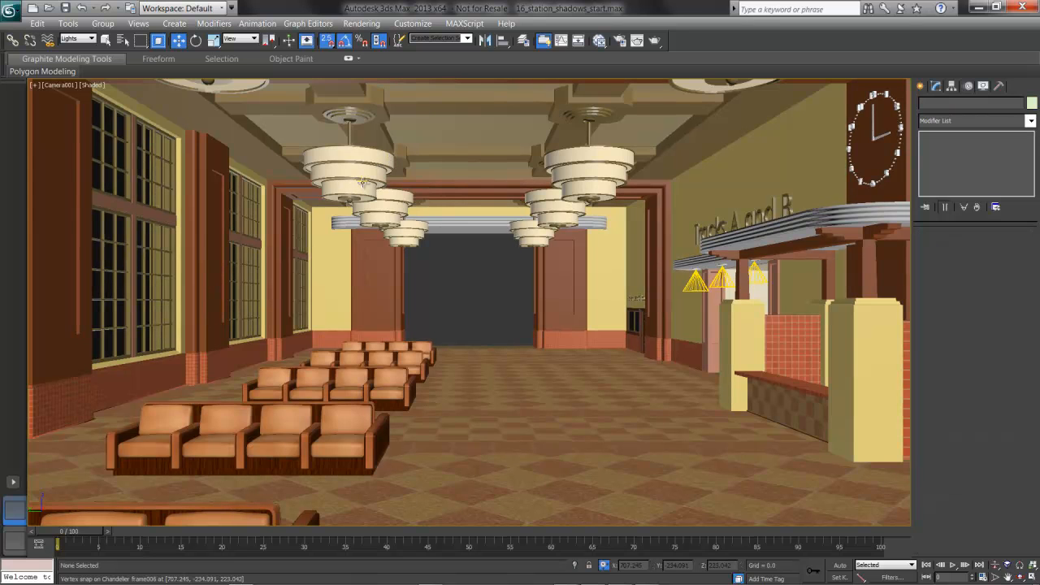
key(h)
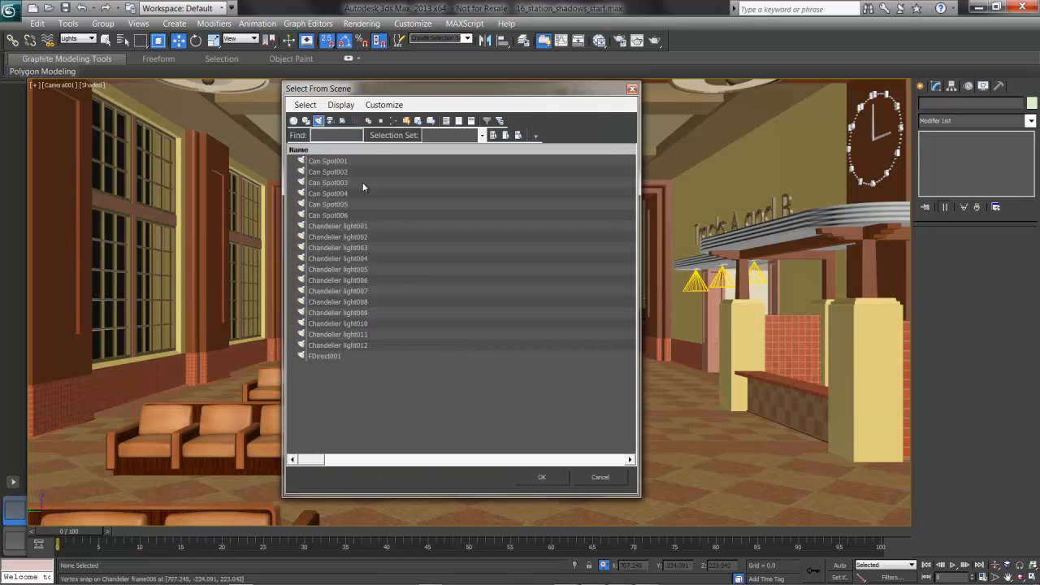
click(318, 121)
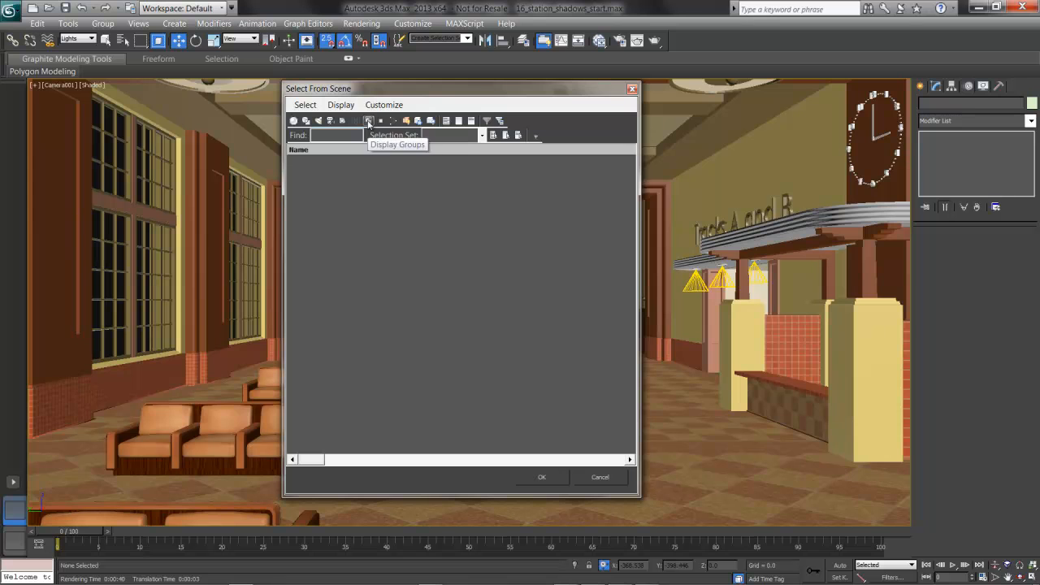
click(369, 121)
click(346, 161)
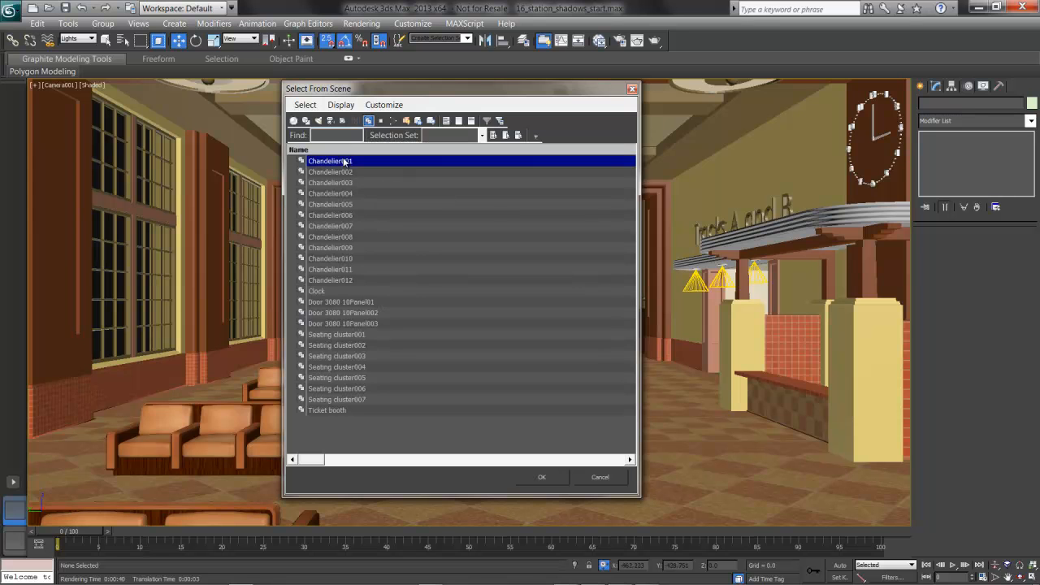
shift+click(346, 280)
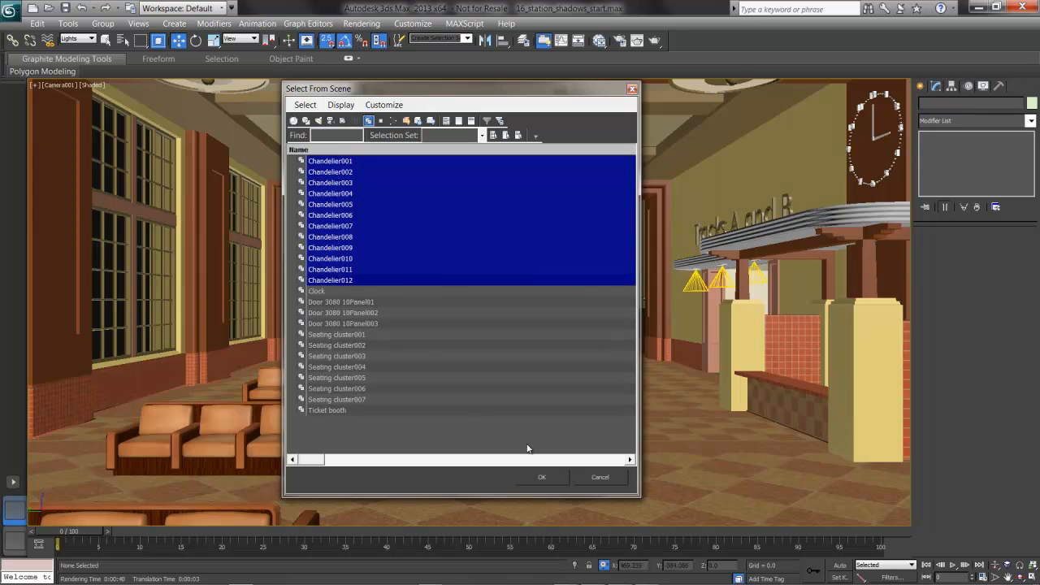
click(541, 477)
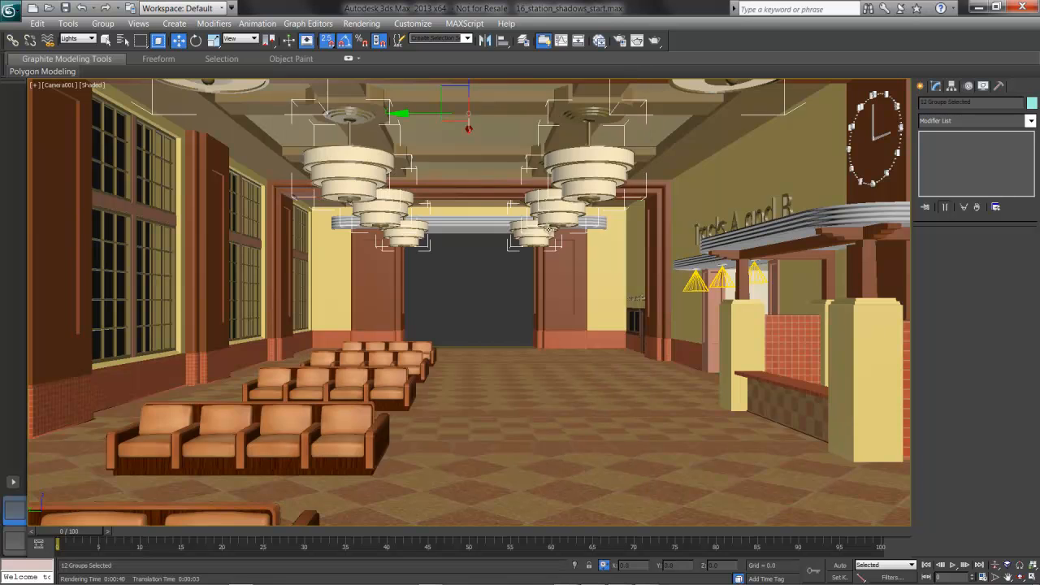
right_click(533, 170)
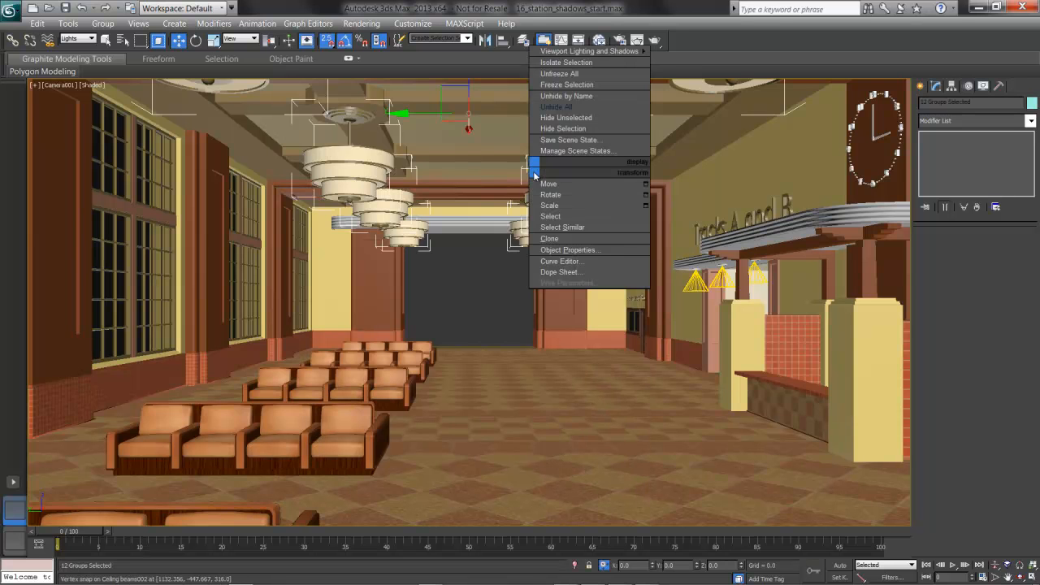
click(560, 250)
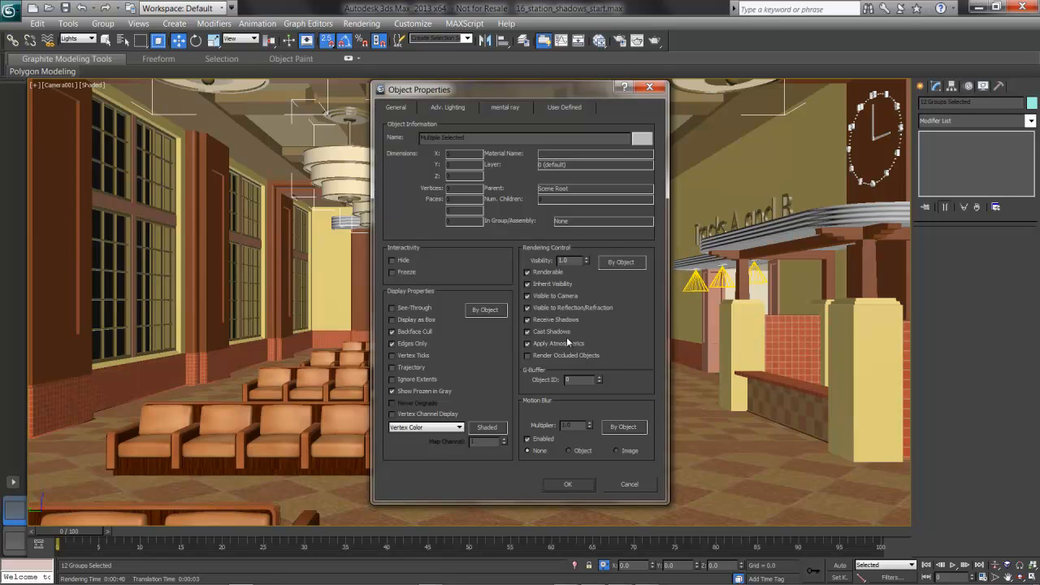
click(549, 332)
click(568, 485)
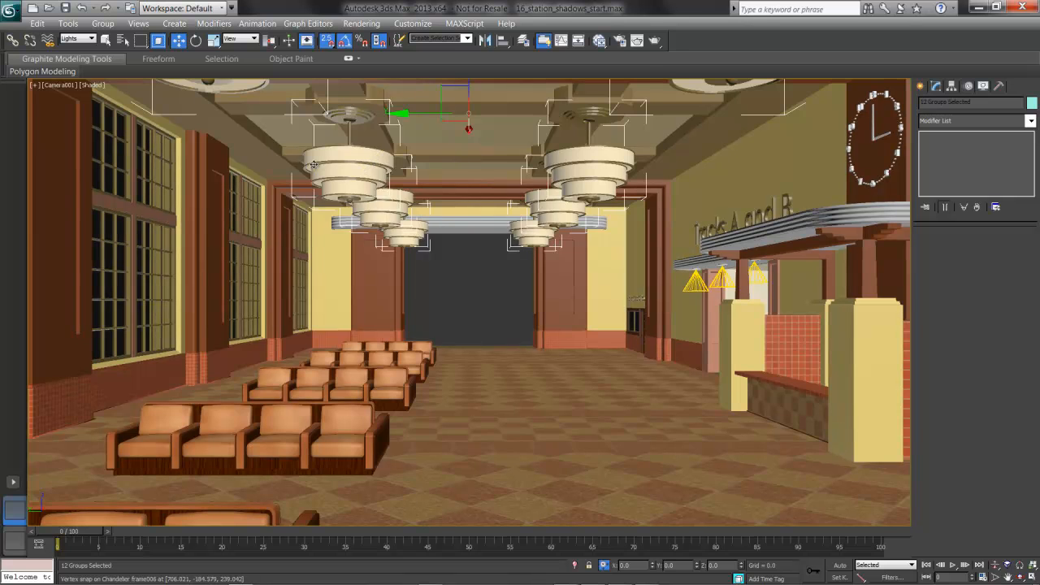
Step: Select the light Chandelier light002 and enable Cast Shadows for it
key(h)
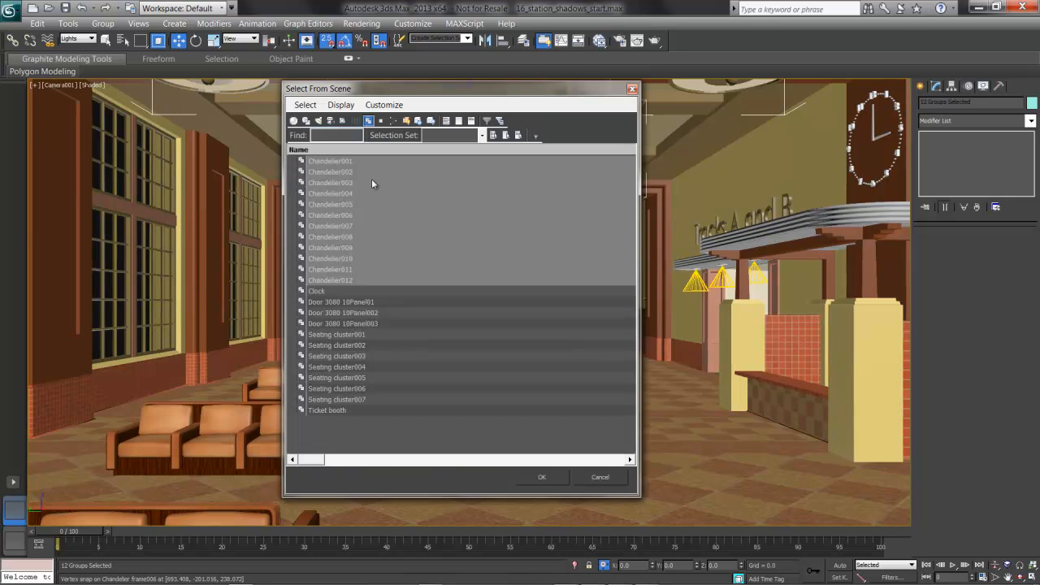
click(368, 120)
click(318, 121)
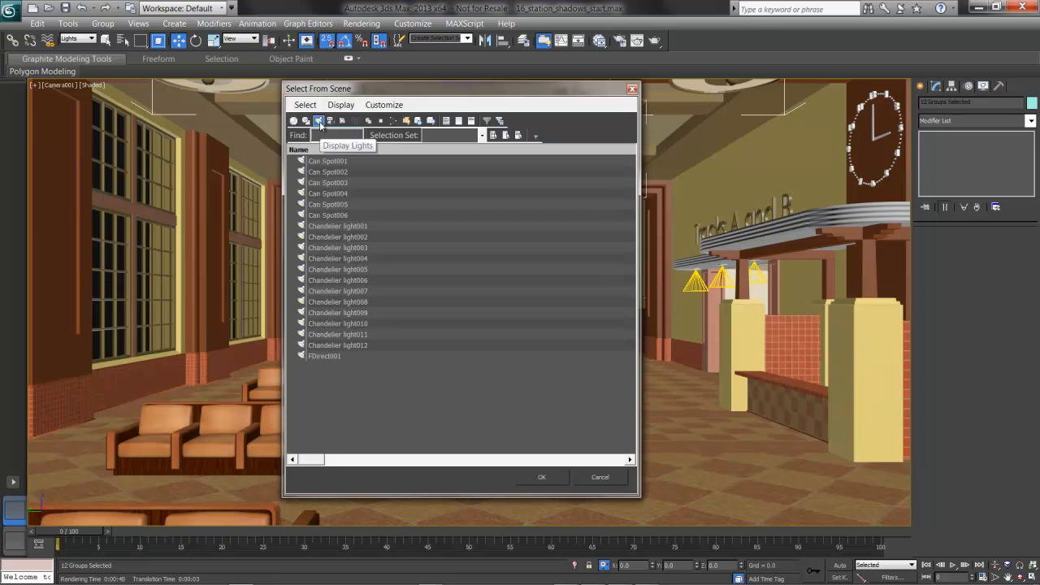
click(343, 238)
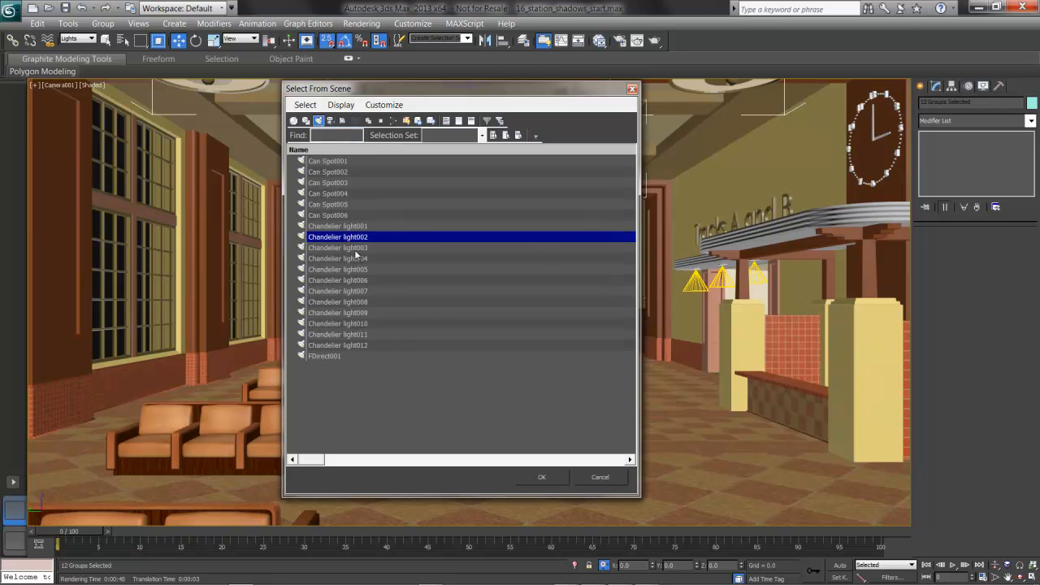
click(543, 477)
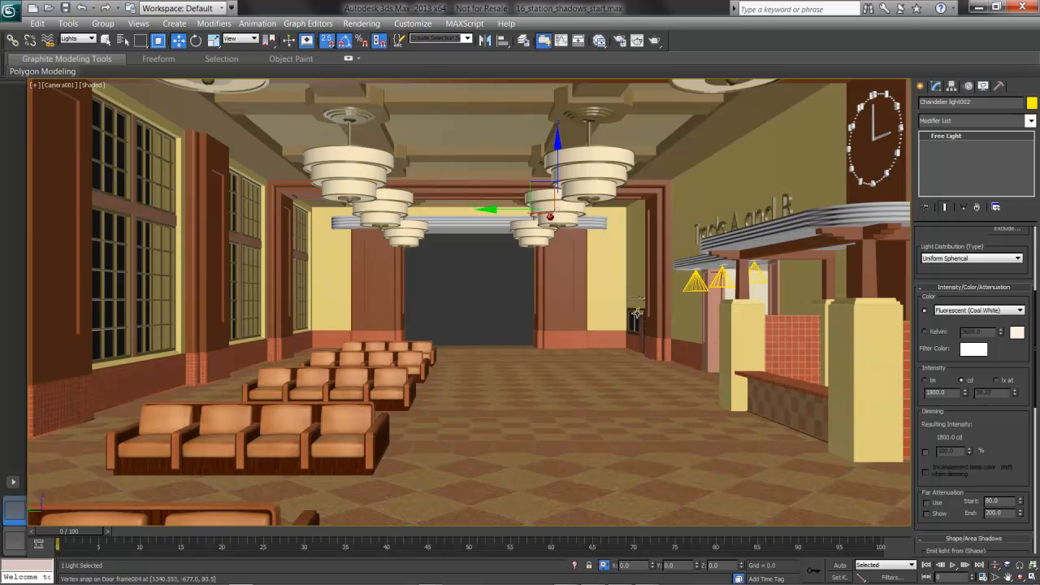
right_click(638, 317)
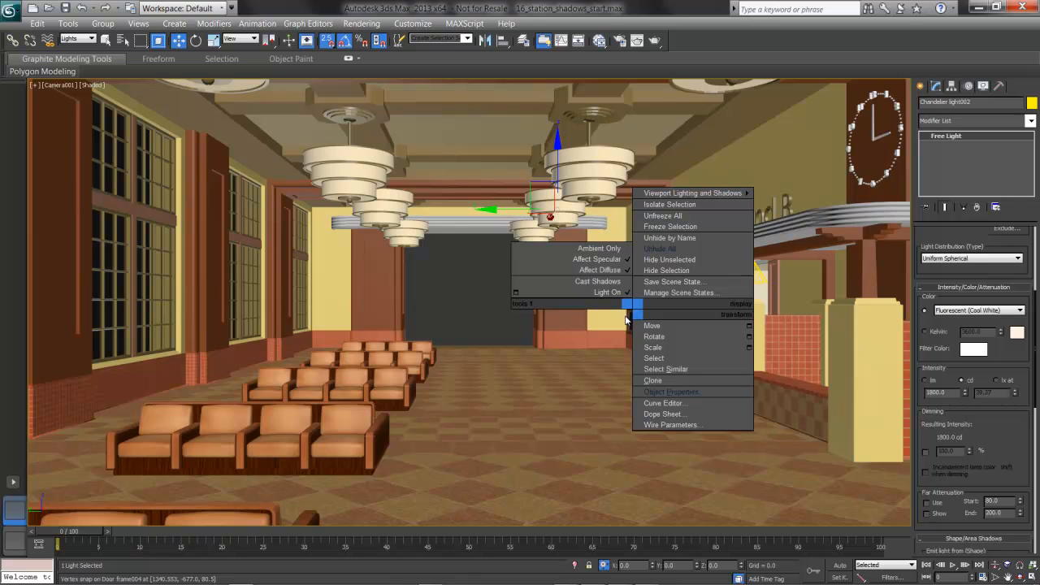
click(605, 282)
Step: Check the available shadow types for the chandelier light and test-render the camera view
drag(941, 268, 941, 443)
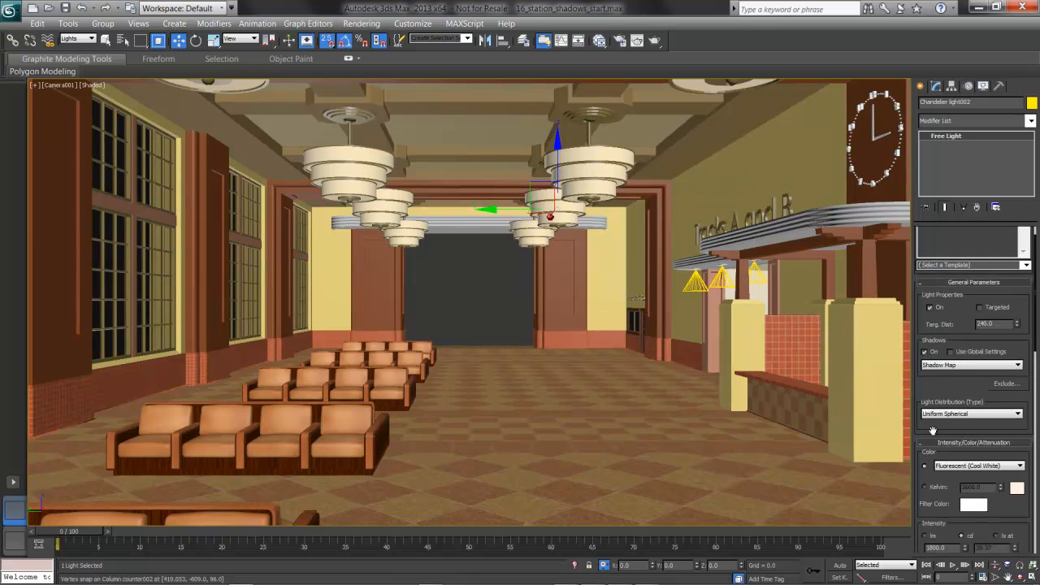
click(979, 365)
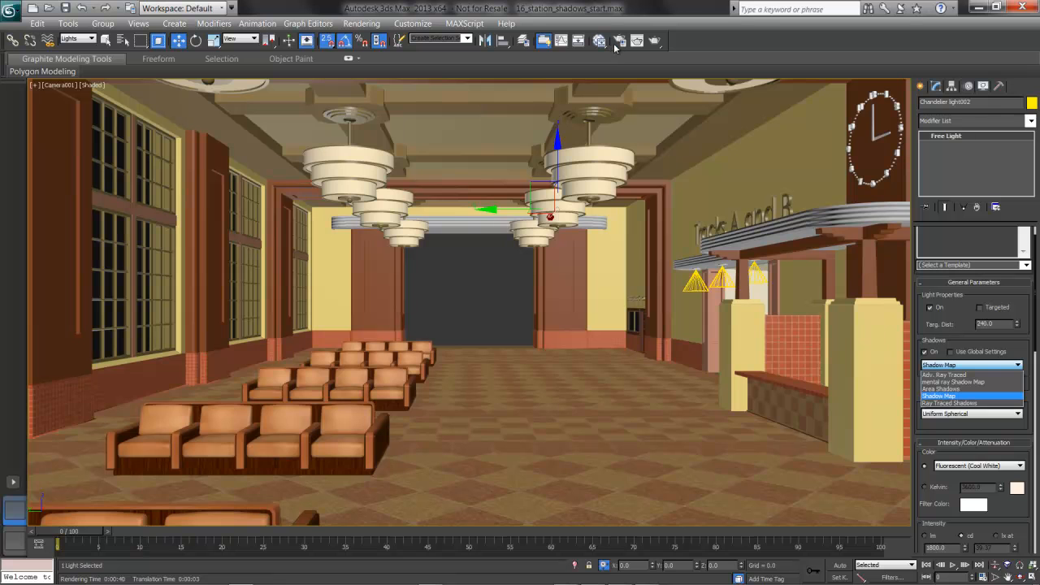
click(637, 45)
click(638, 46)
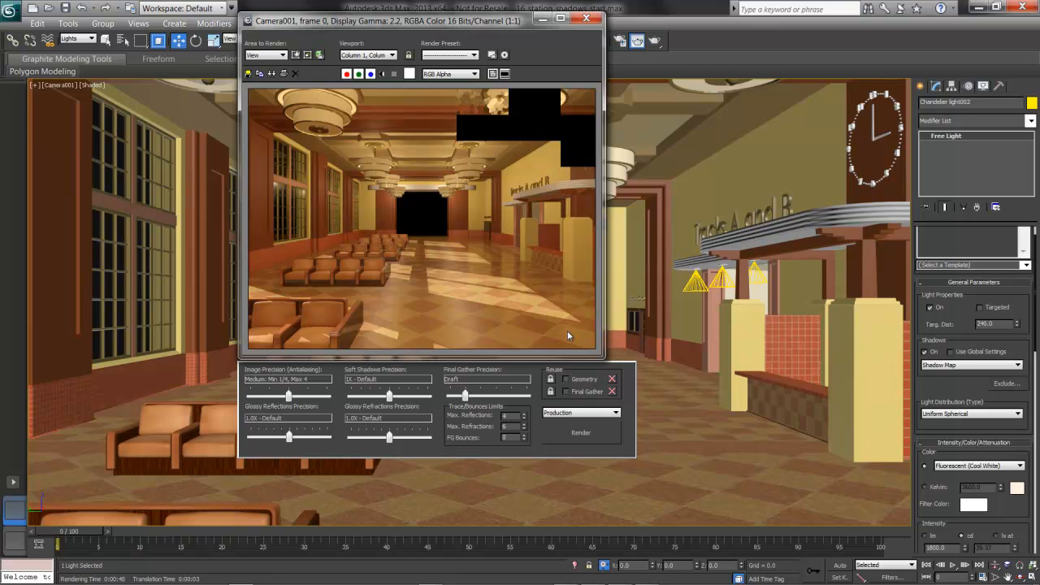
Step: Set the chandelier light's shadow type to Ray Traced Shadows and its light-emitting shape to Sphere
click(966, 368)
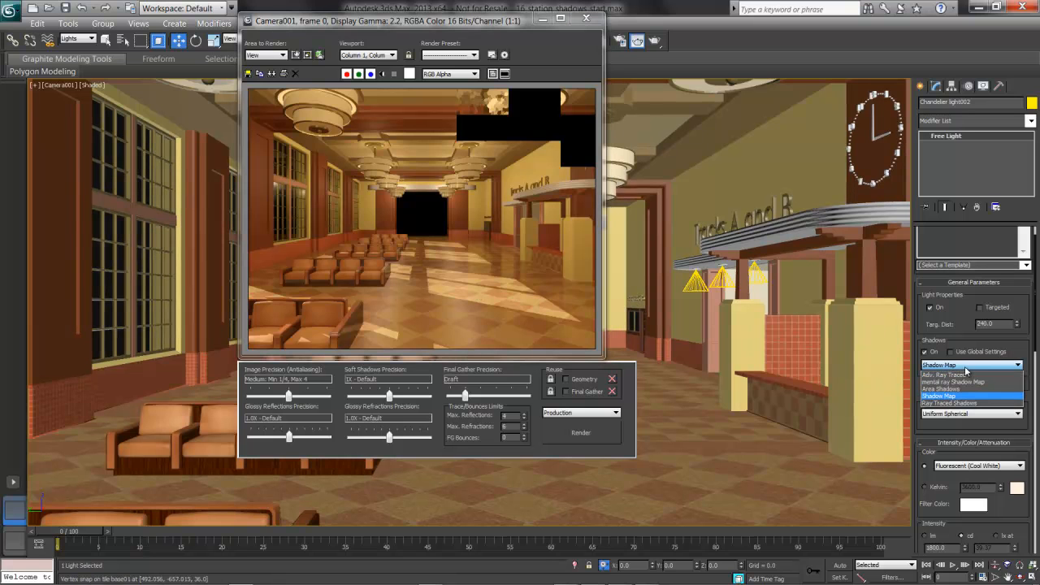
click(940, 404)
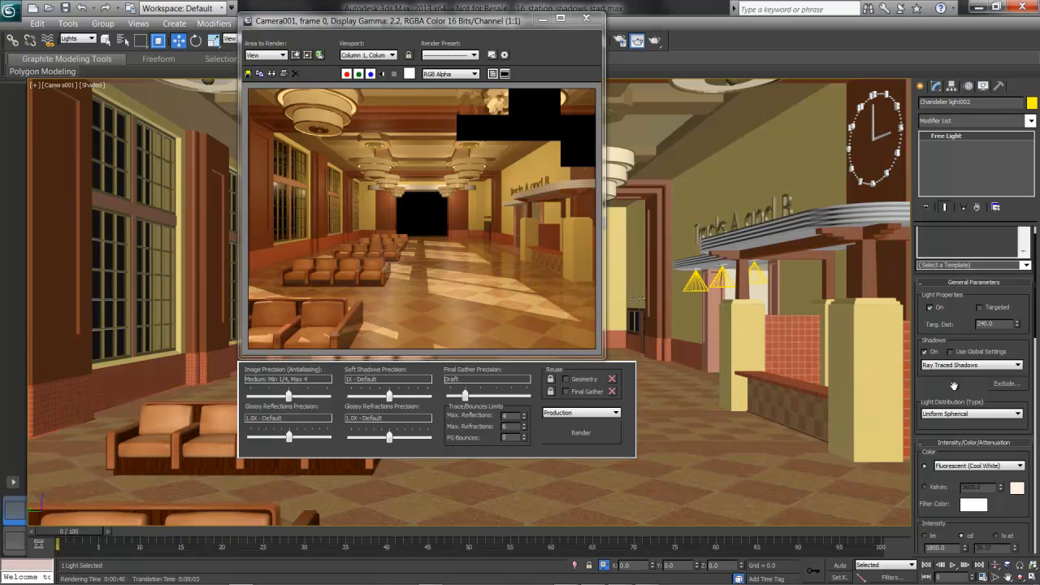
drag(955, 386, 961, 265)
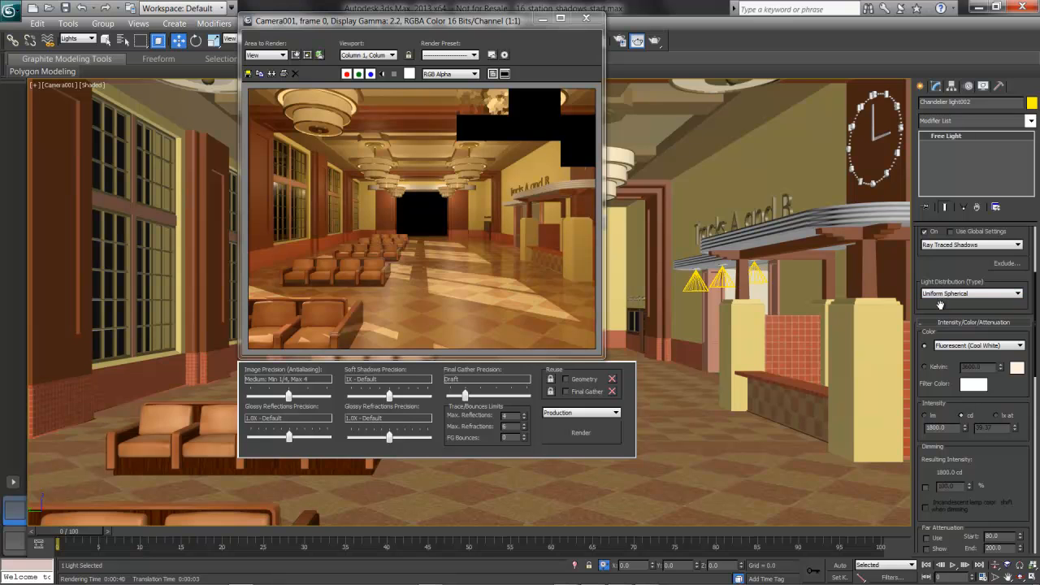
scroll(968, 326, down, 3)
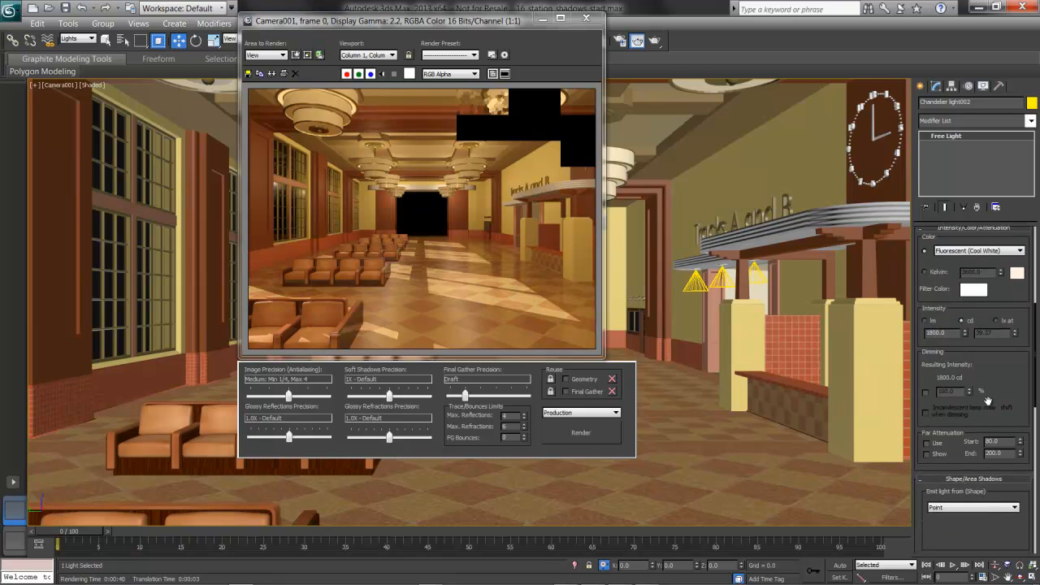
drag(998, 408, 1004, 219)
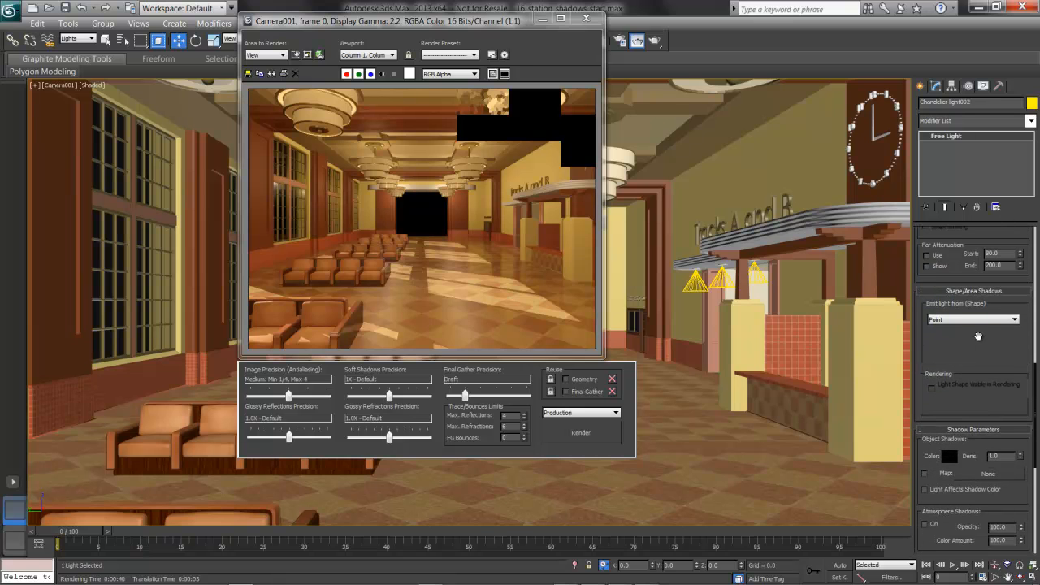
click(588, 20)
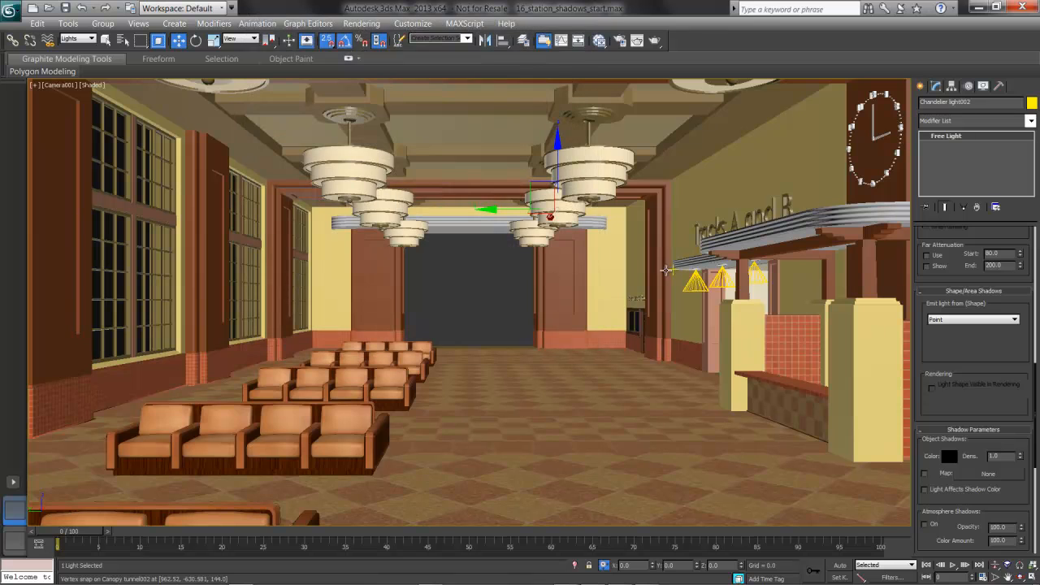
click(974, 320)
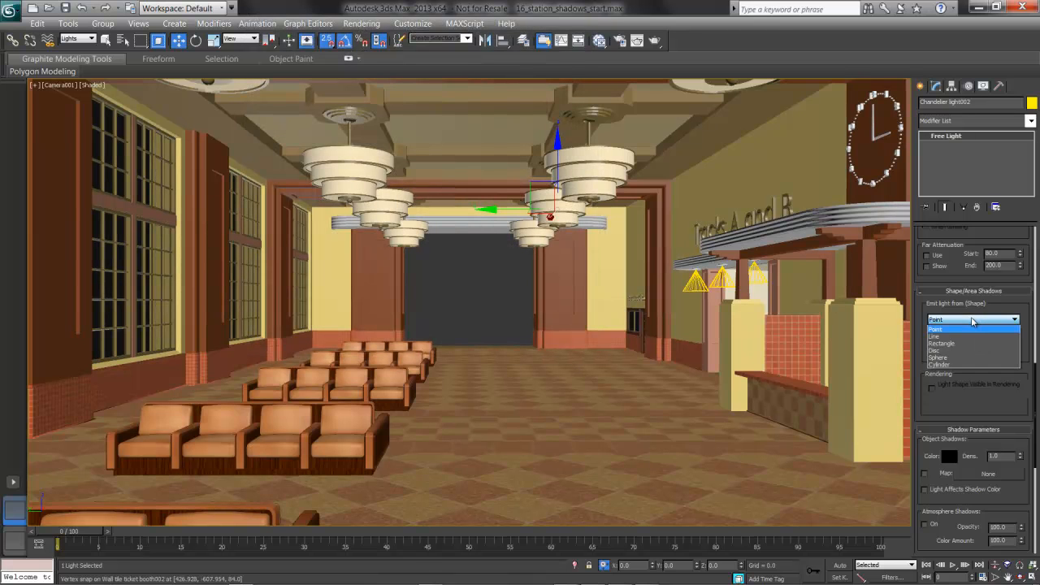
click(949, 357)
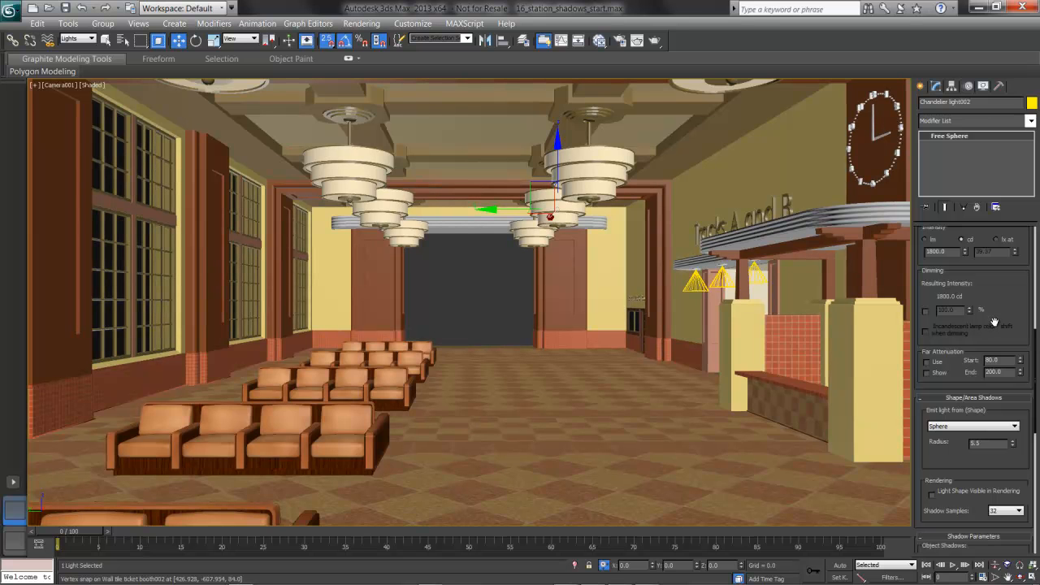
Step: Show the camera view in wireframe and increase the spherical light's radius to 18.15
key(F3)
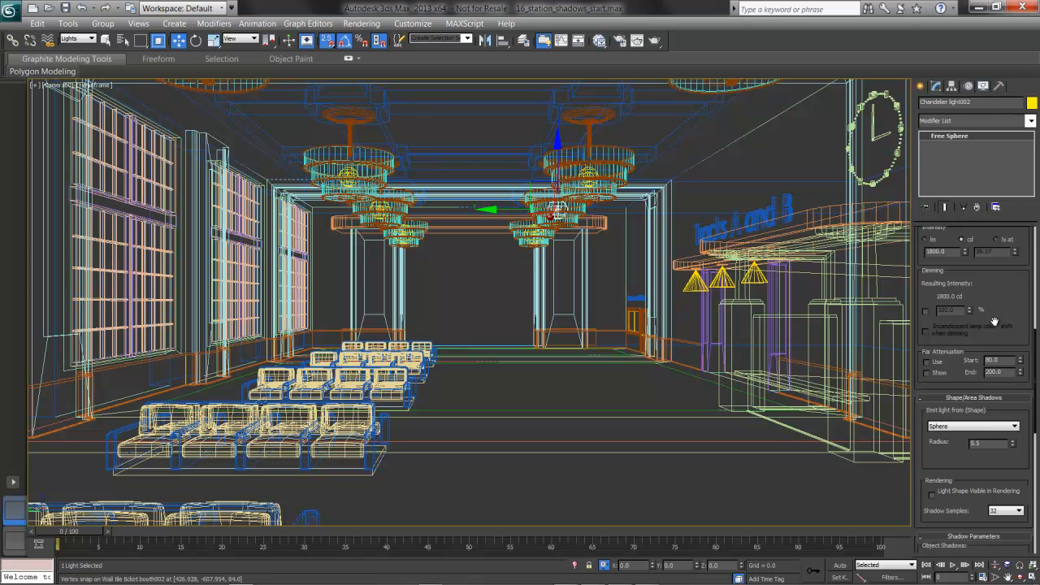
click(1013, 441)
drag(1012, 445, 1036, 321)
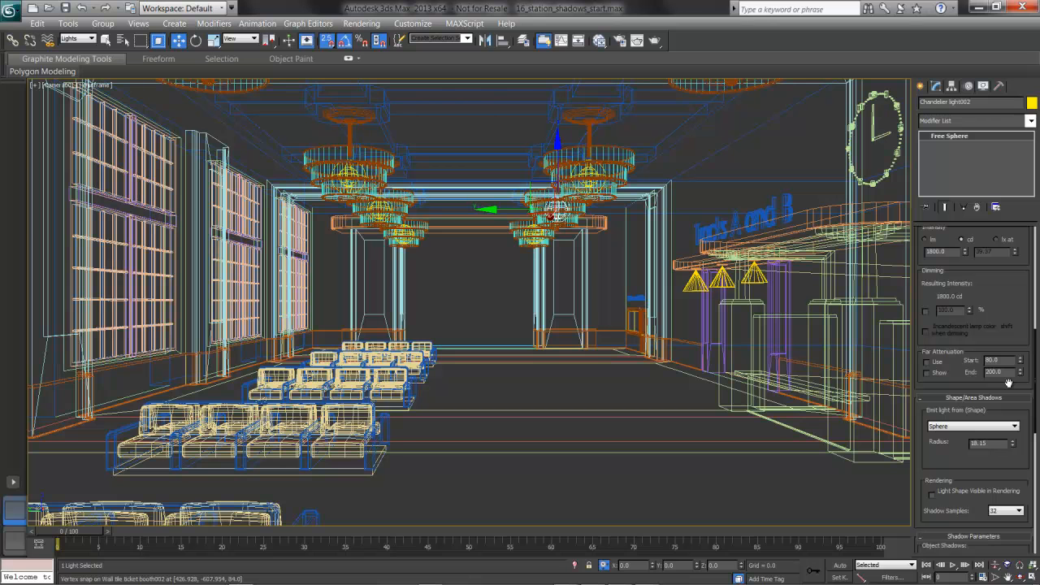
Step: Start a test render, cancel it, and restrict the area to render to a region around the front seating clusters
click(658, 42)
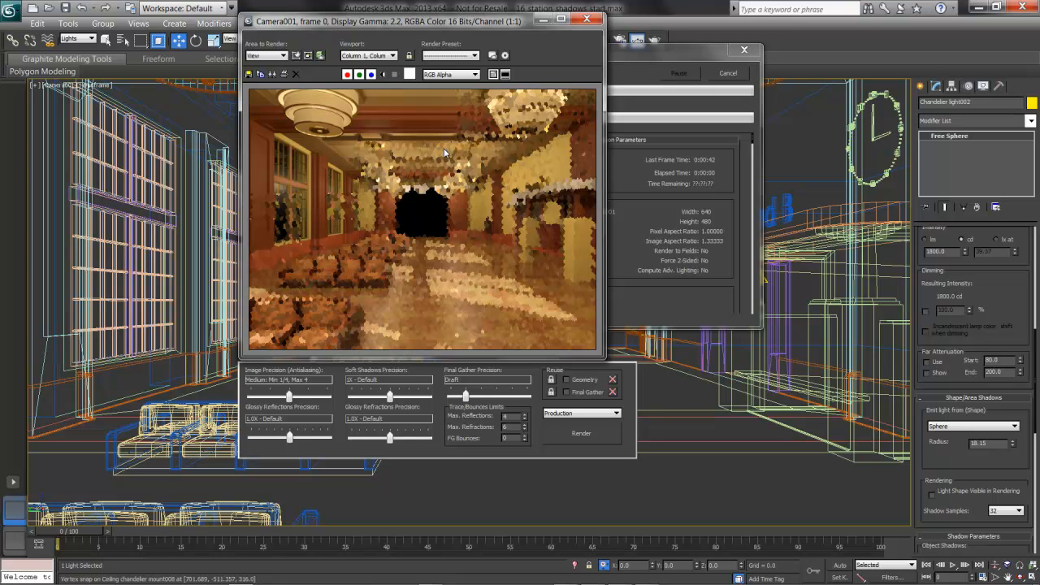
click(720, 74)
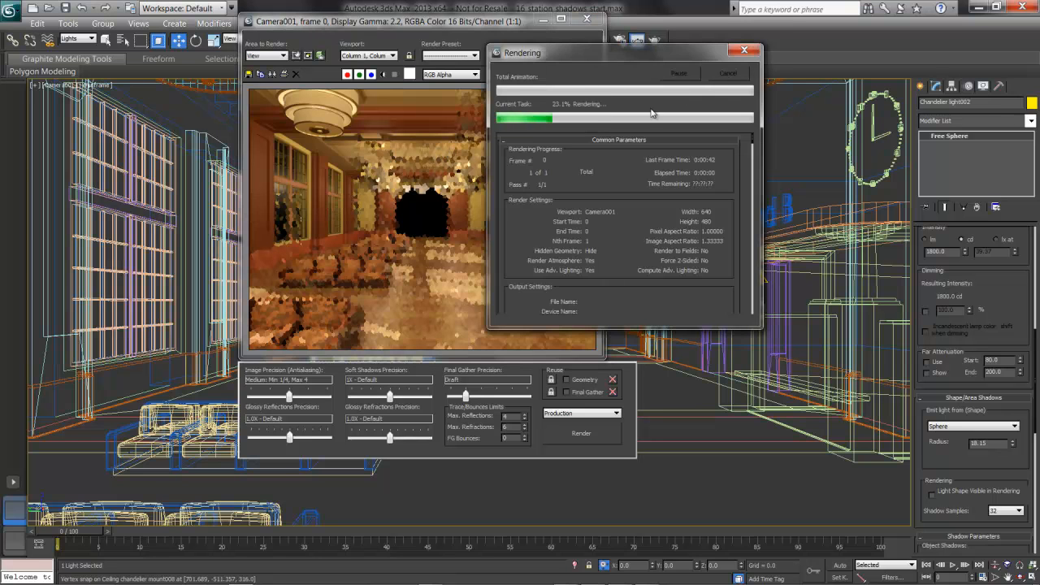
click(278, 56)
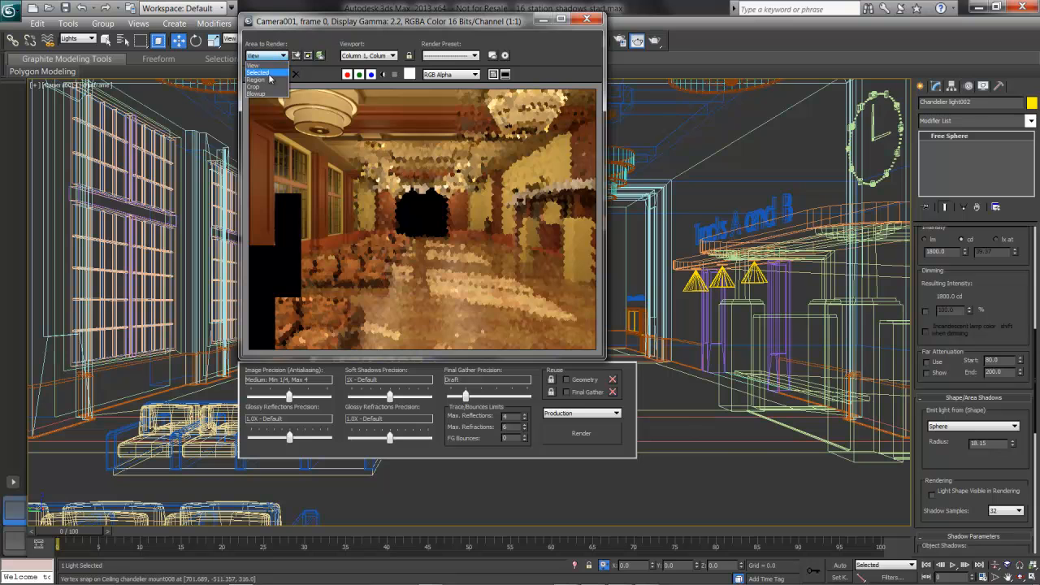
click(261, 80)
drag(416, 174, 385, 197)
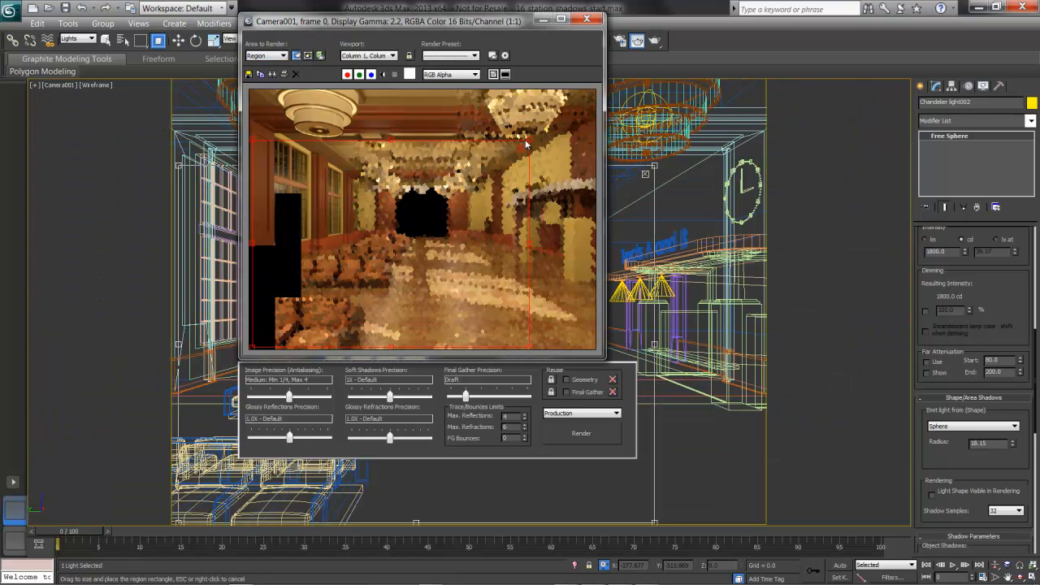
drag(529, 140, 421, 234)
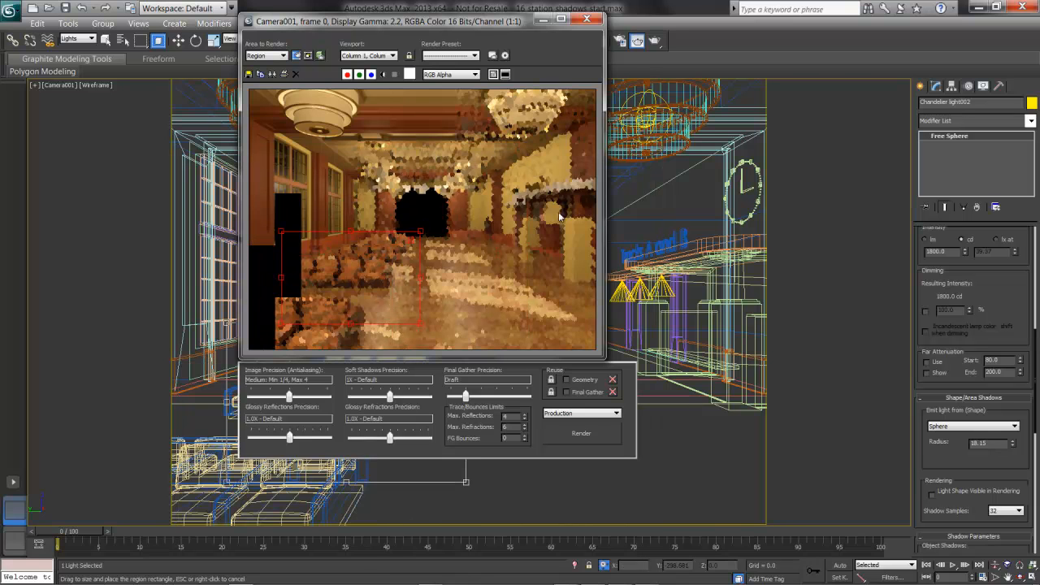
Step: Cancel the region render, set the chandelier light's light-emitting shape to Point, and test-render the seating region
click(582, 434)
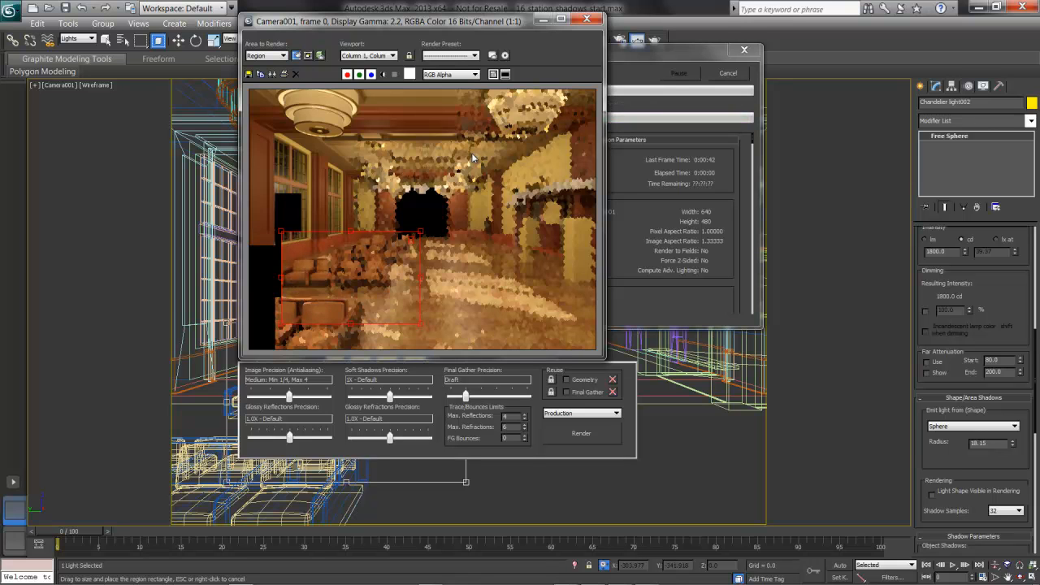
click(728, 74)
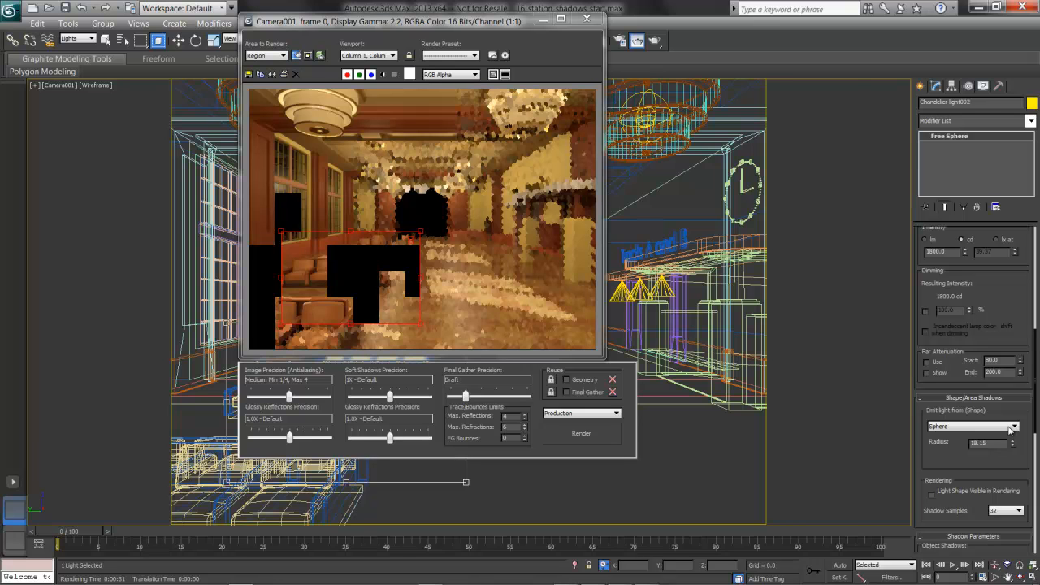
click(1011, 430)
click(1013, 427)
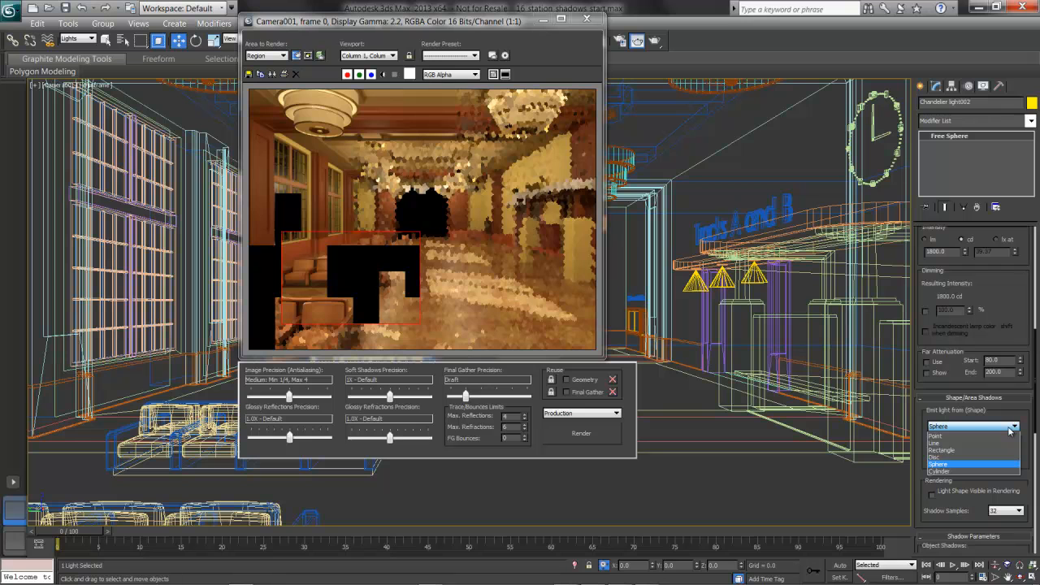
click(979, 436)
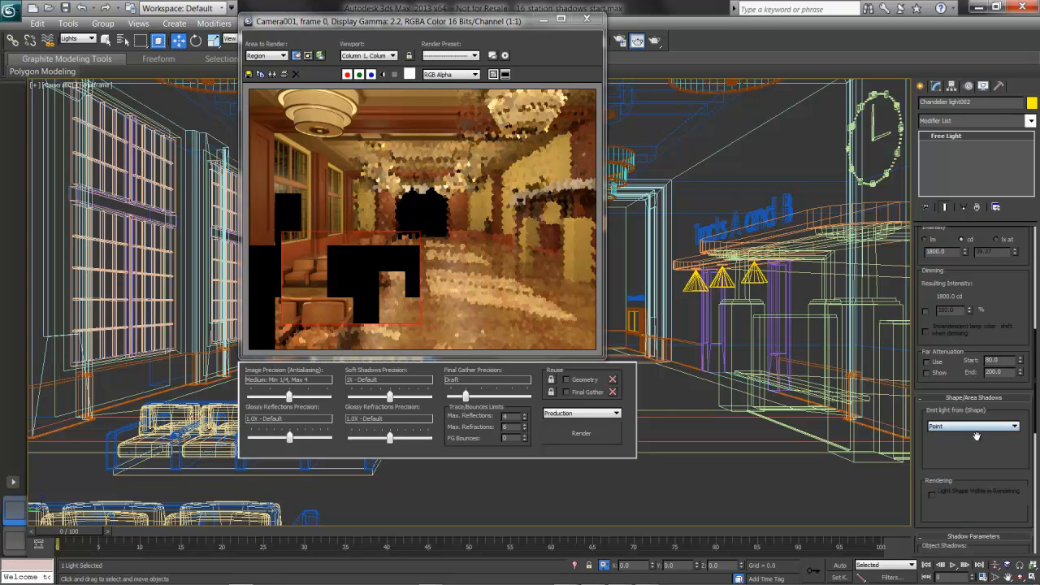
click(579, 433)
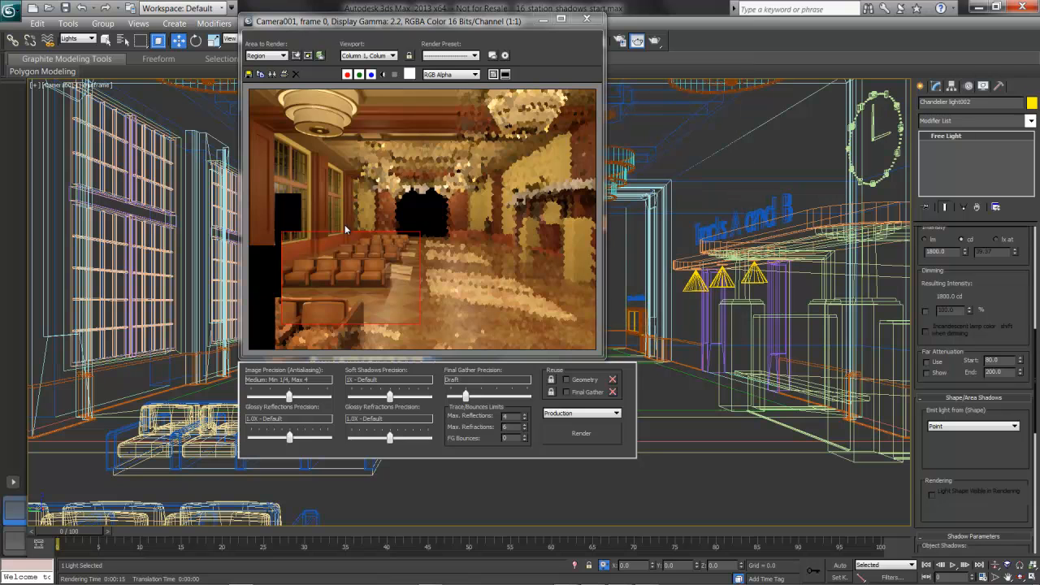
Step: Move the render region up over the ceiling chandeliers, test-render it, and close the rendered frame window
click(280, 55)
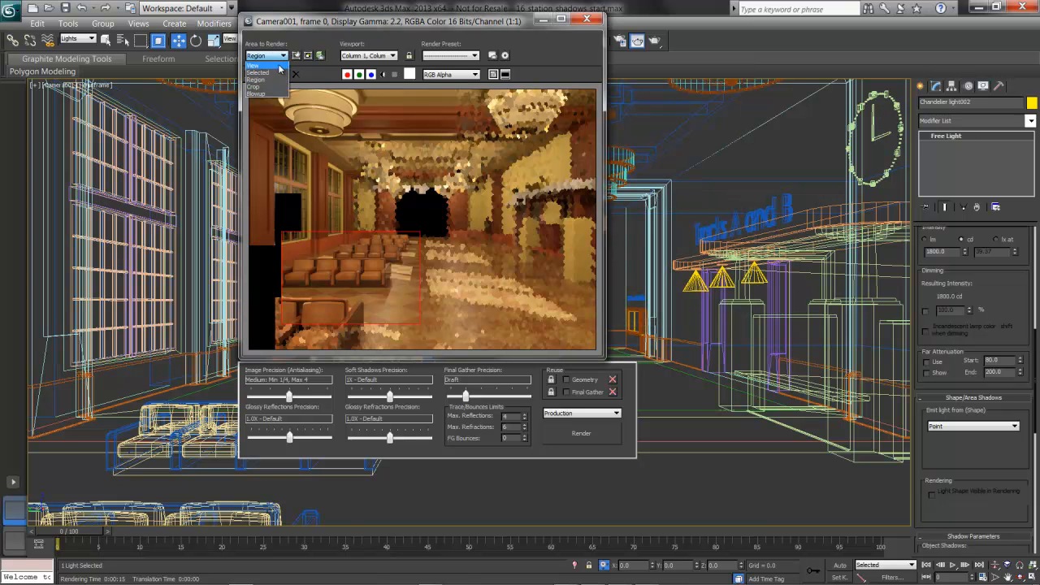
click(277, 79)
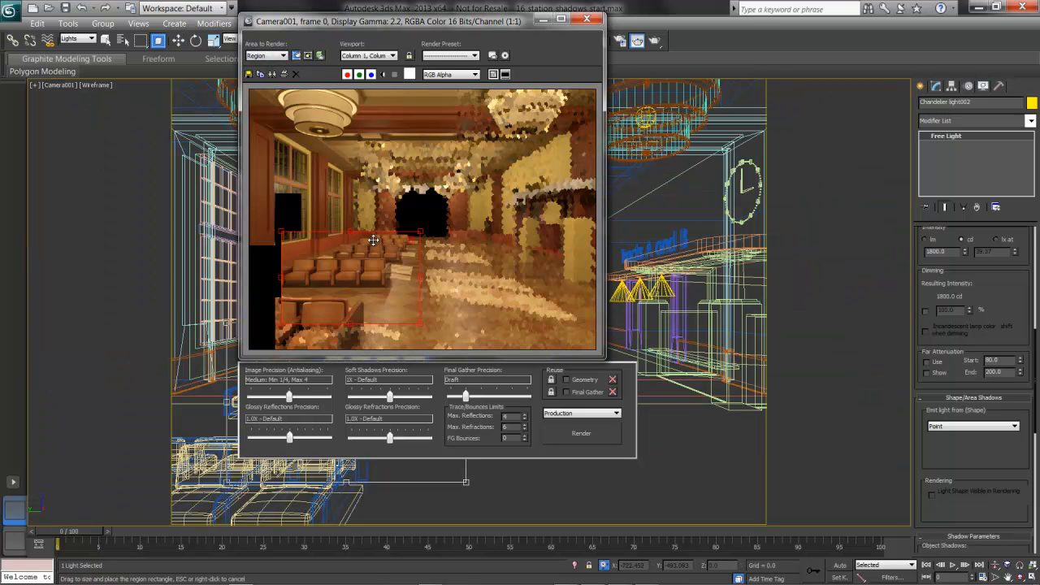
drag(373, 240, 385, 98)
click(575, 428)
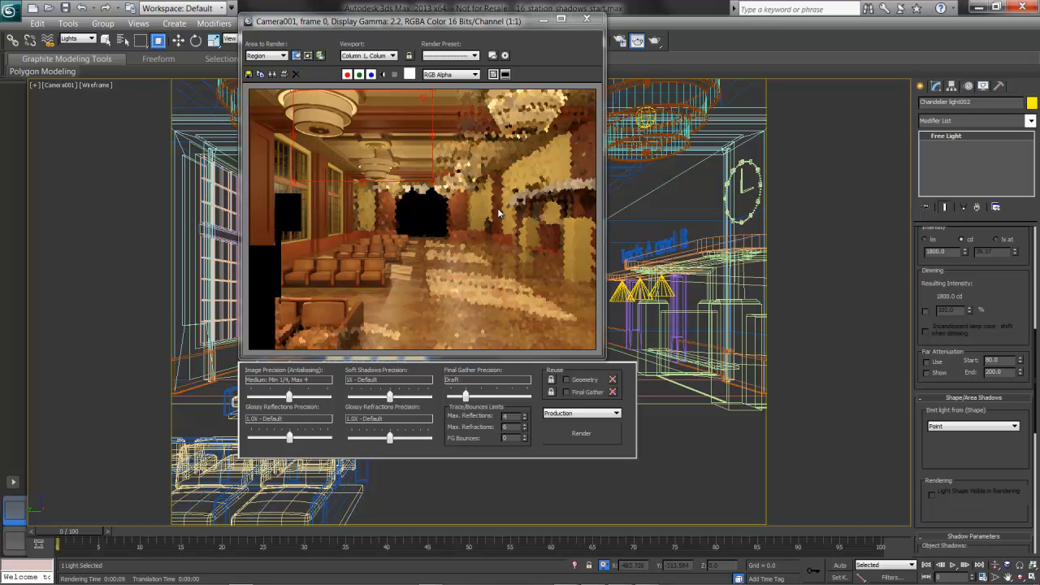
click(587, 18)
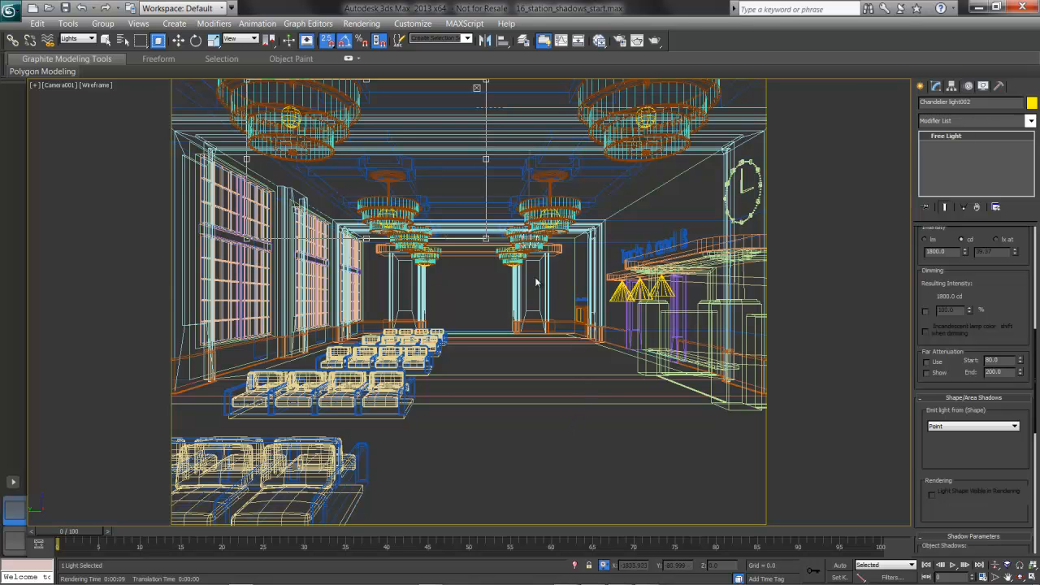
Step: Hide the safe frame, select the directional light FDirect001 from the scene list, and rename it Sun
key(shift+f)
key(w)
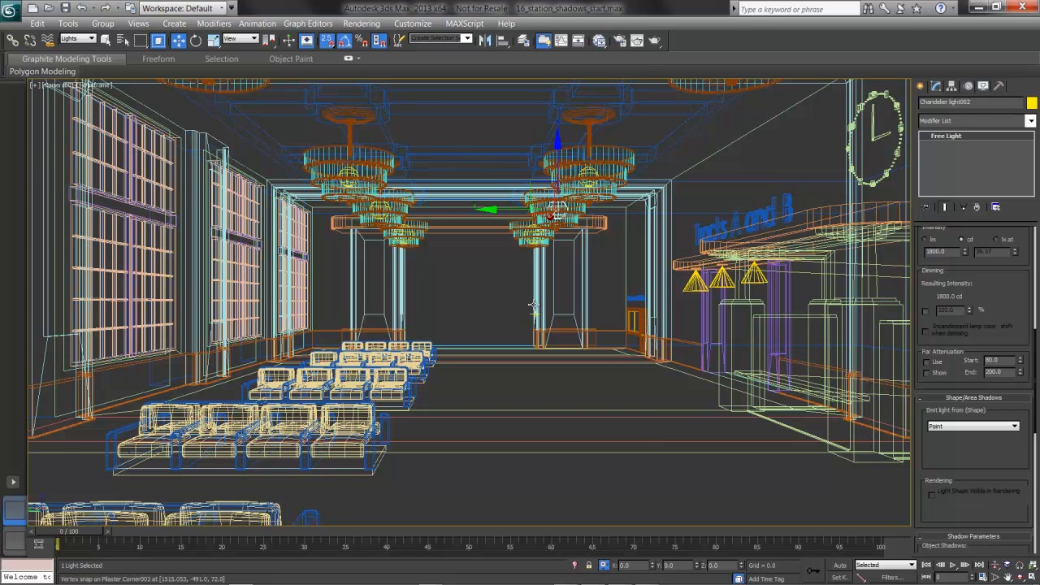
key(h)
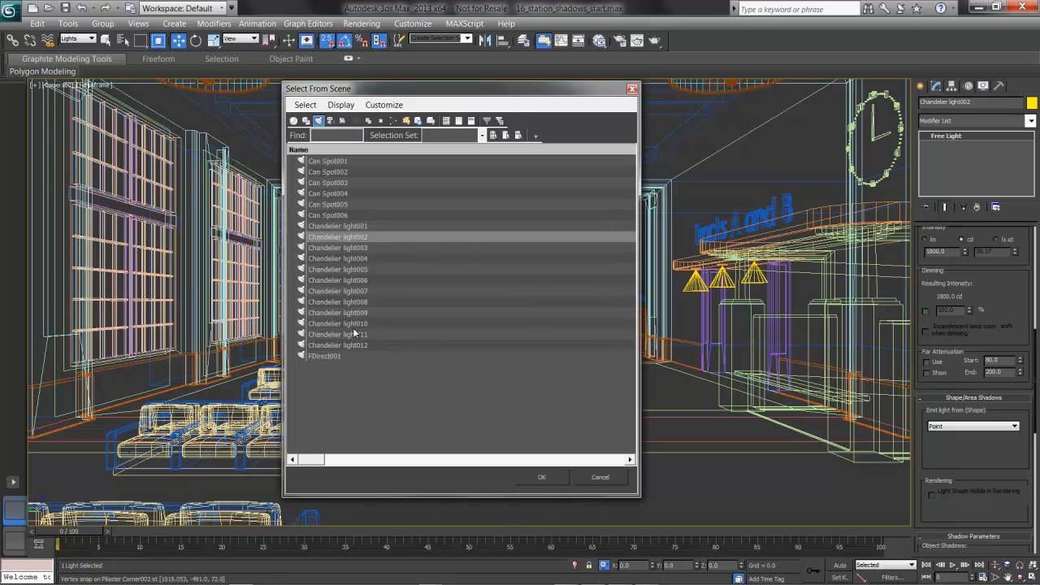
click(337, 355)
click(542, 477)
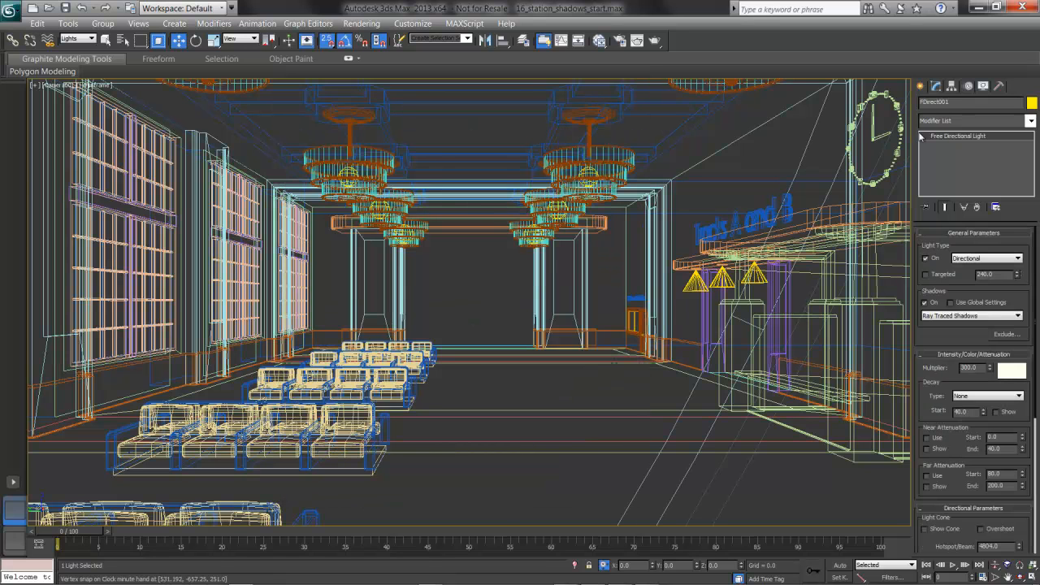
text(Sun)
Step: Review the Sun light's advanced effects and ray traced shadow parameters, and enable Overshoot for its light cone
drag(955, 333, 961, 201)
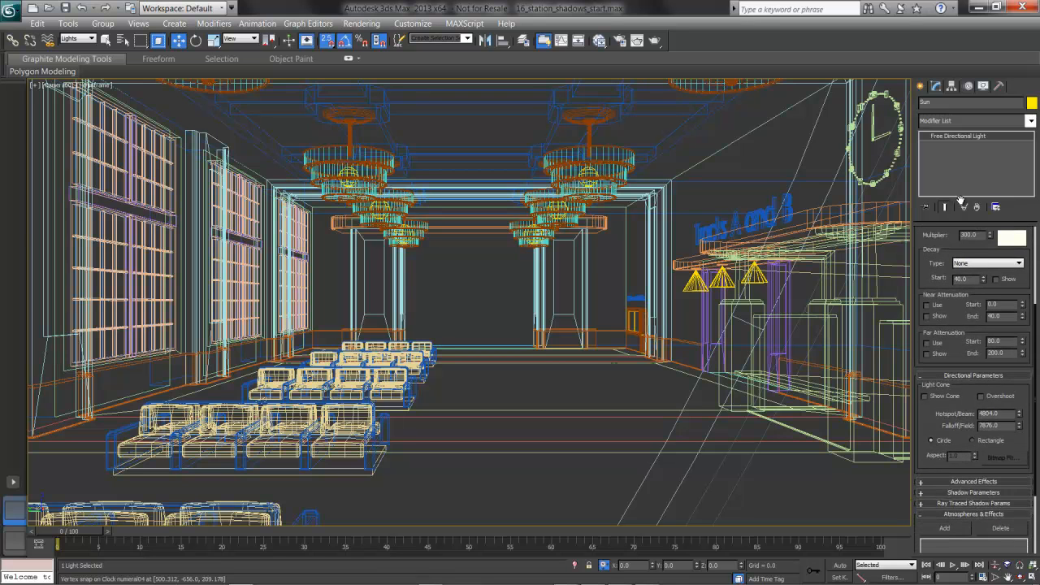
drag(922, 447, 939, 376)
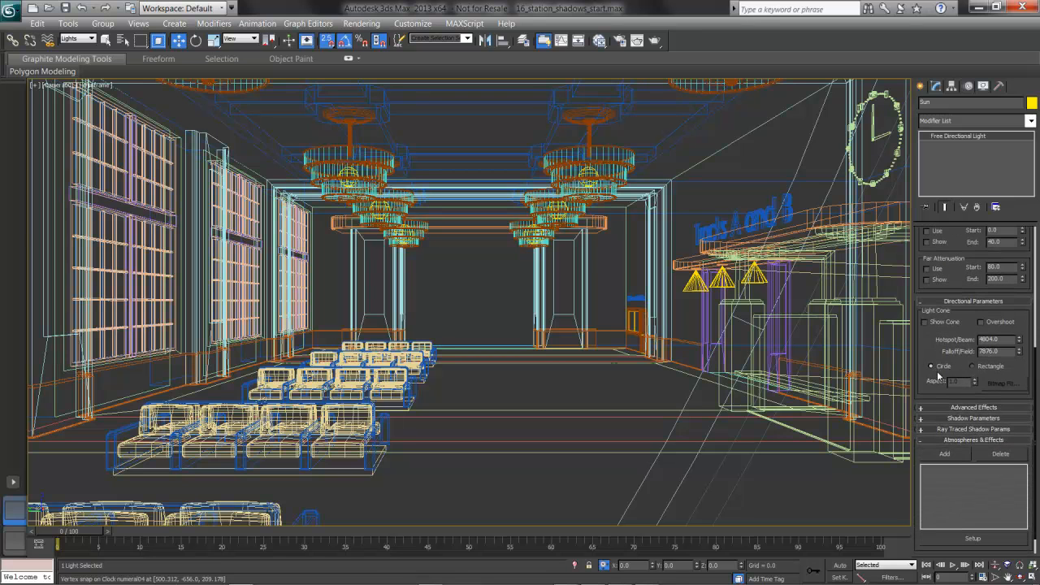
click(1000, 408)
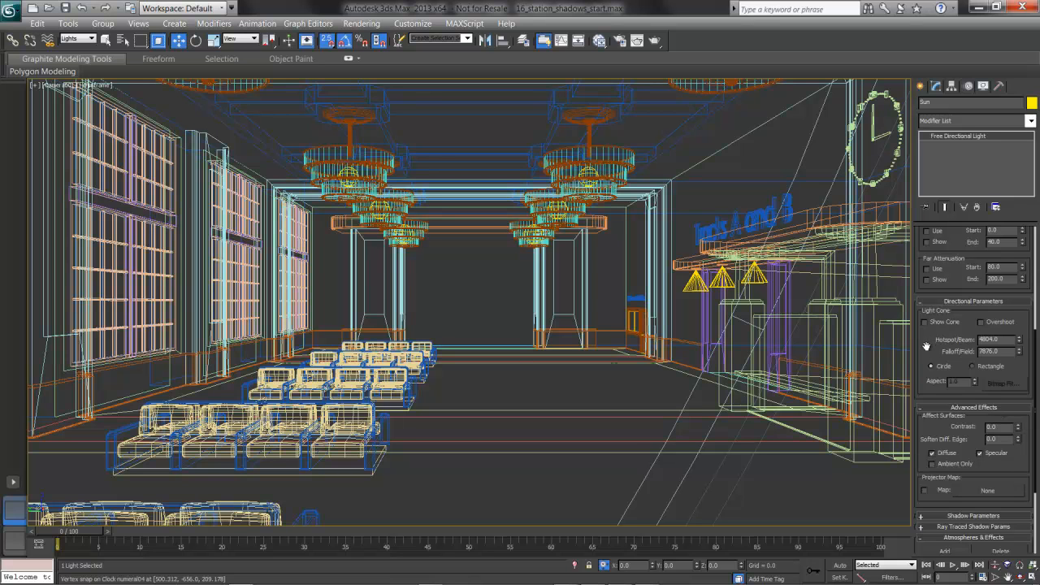
drag(931, 355, 940, 242)
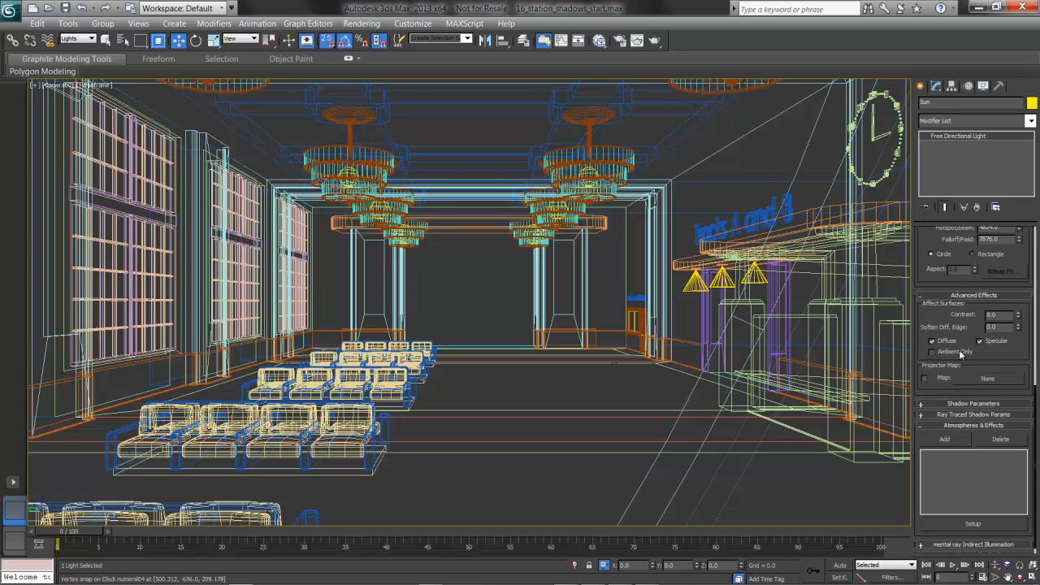
click(954, 416)
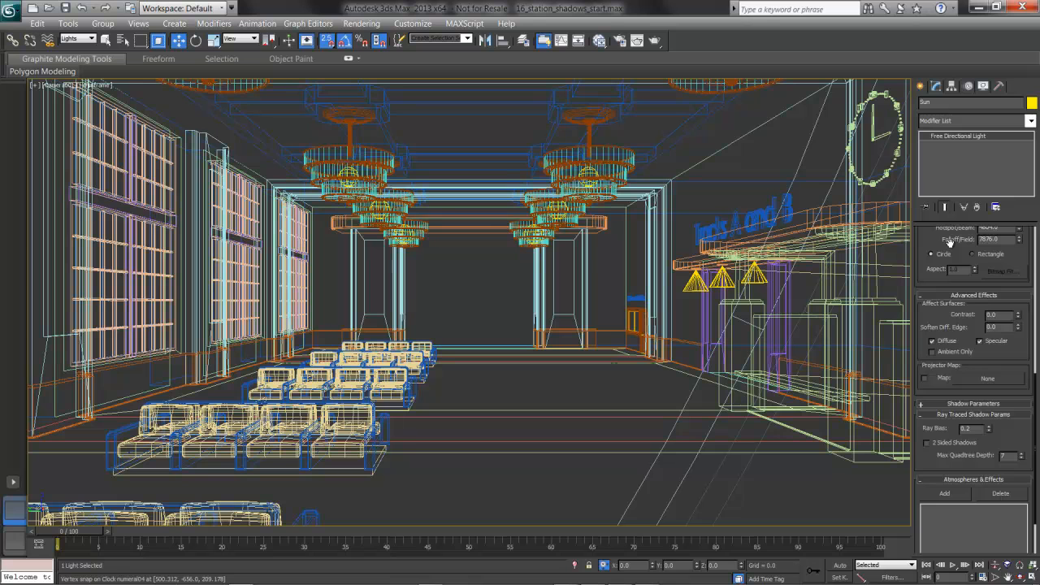
drag(949, 243, 957, 365)
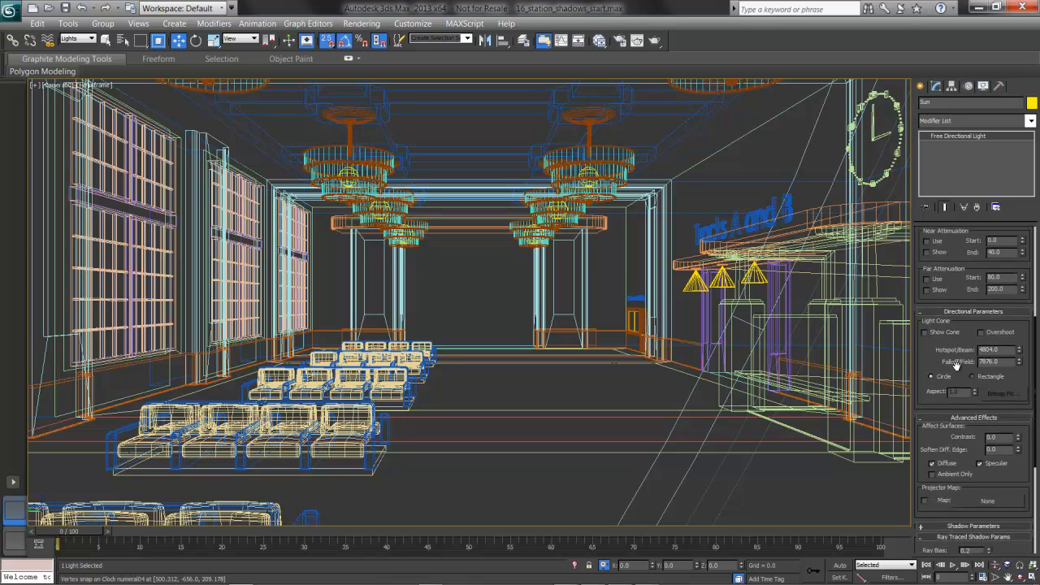
click(1006, 333)
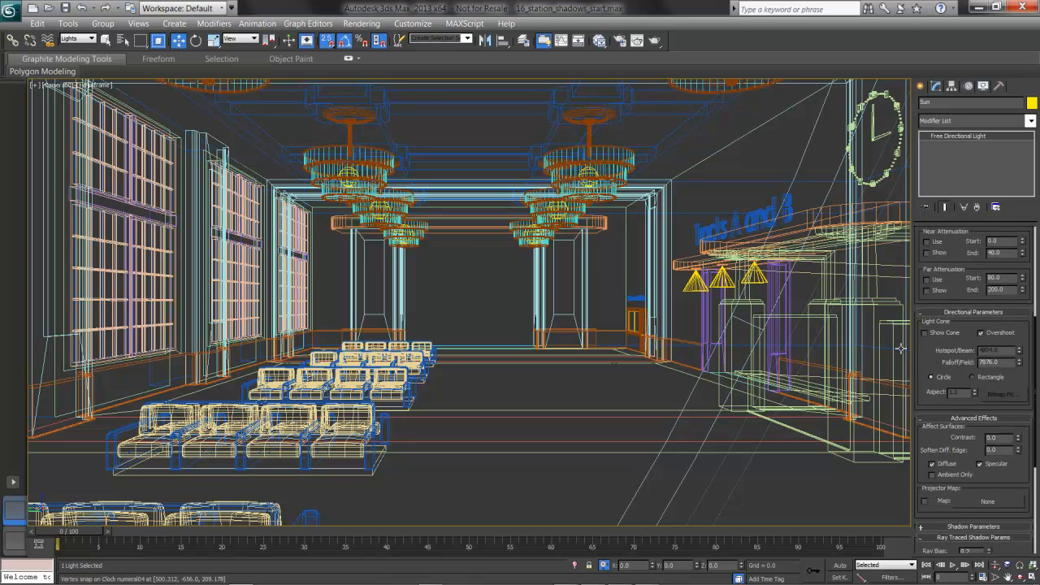
Step: Render the camera view, move the render region onto the sunlit floor in front of the counter, and test-render it
click(657, 41)
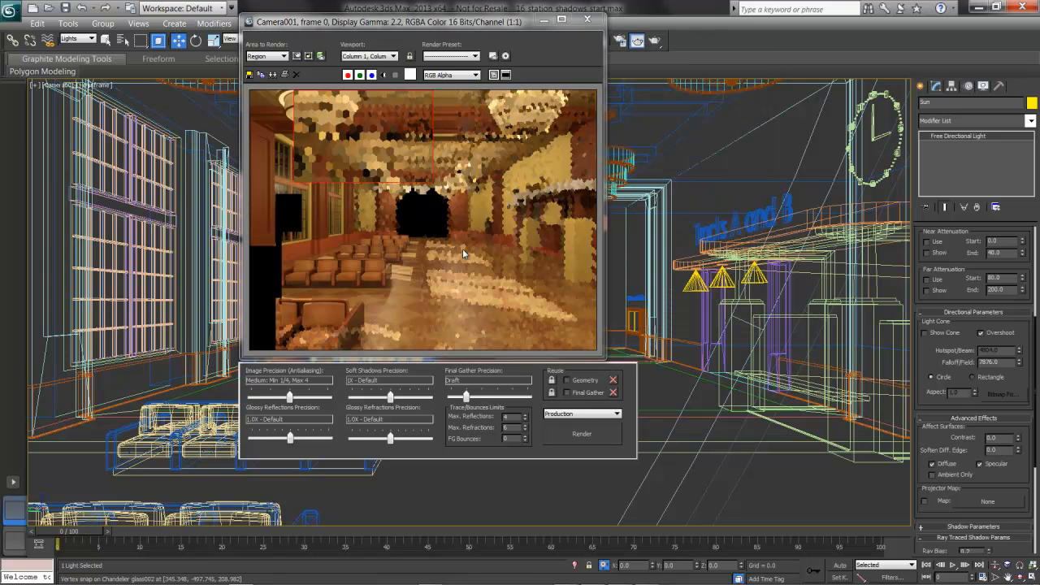
click(283, 56)
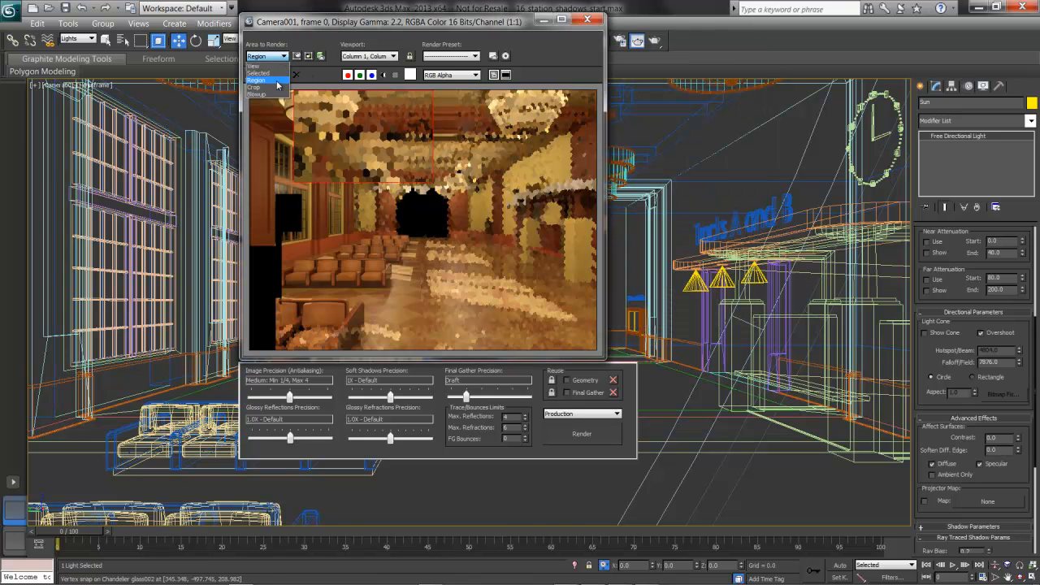
click(276, 80)
drag(358, 138, 481, 289)
click(583, 433)
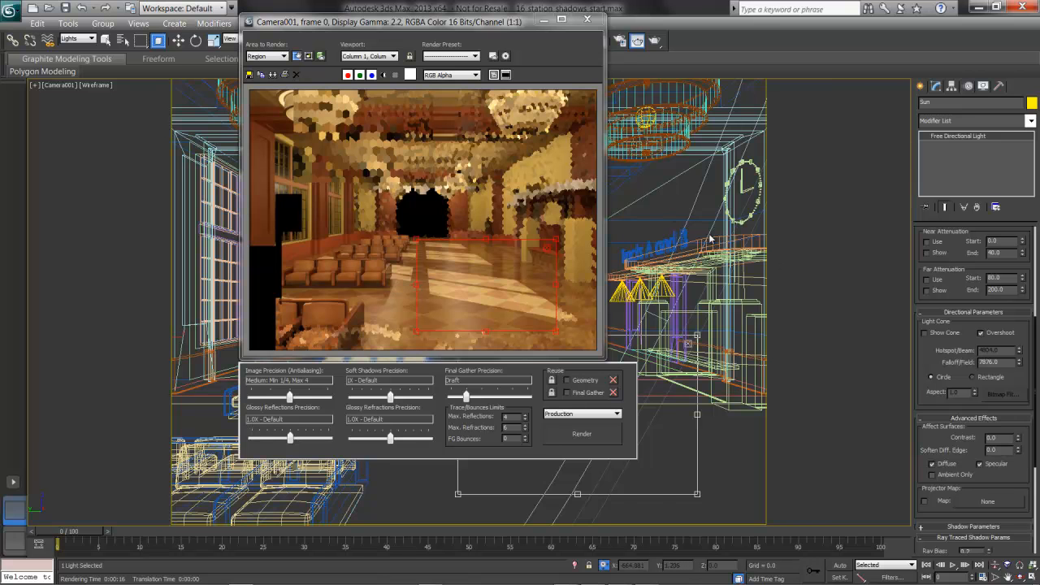
Step: Enable Light Affects Shadow Color for the Sun light and set its object shadow density to 0.7
key(shift+f)
drag(924, 391, 924, 243)
click(939, 378)
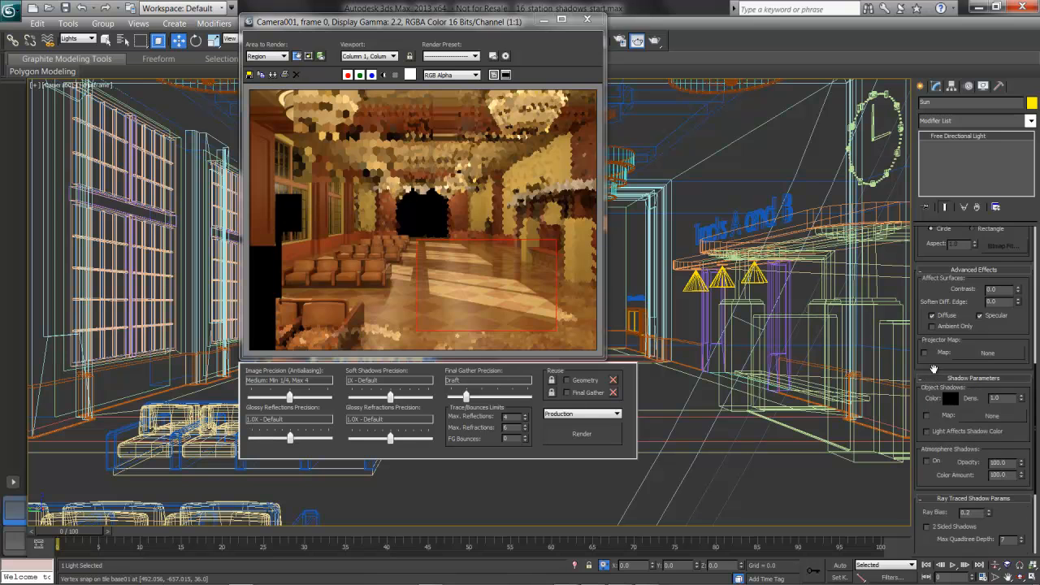
drag(934, 360, 925, 288)
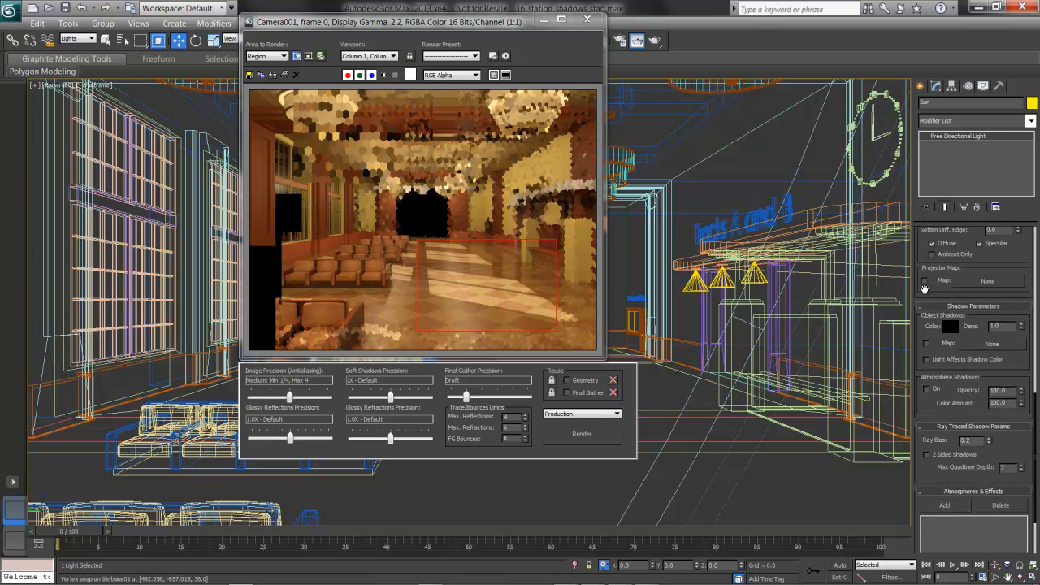
click(994, 362)
drag(1022, 333, 1021, 342)
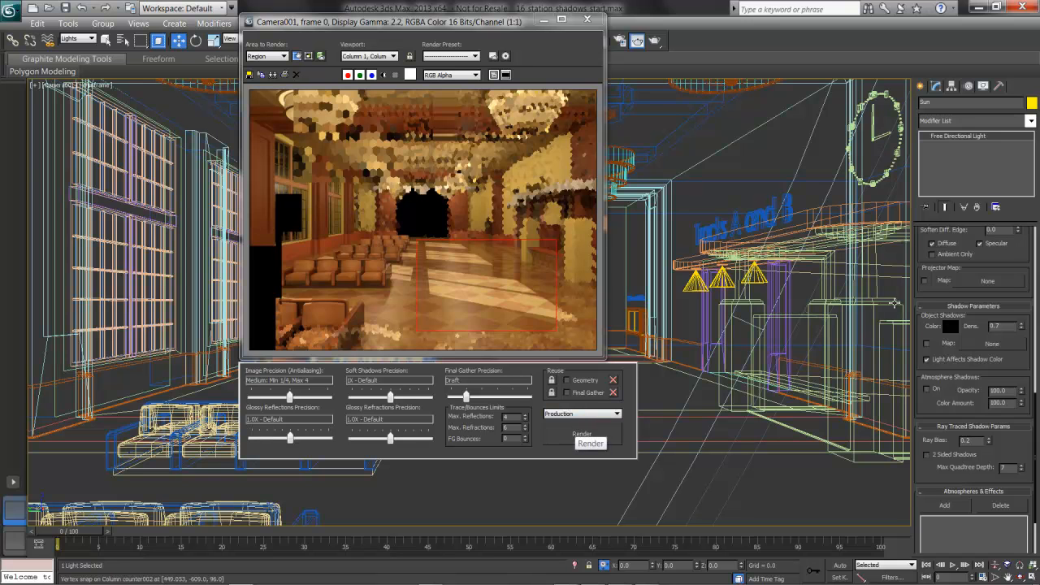
Step: Set the Sun light's intensity multiplier to 250 and test-render the floor region
scroll(920, 295, up, 6)
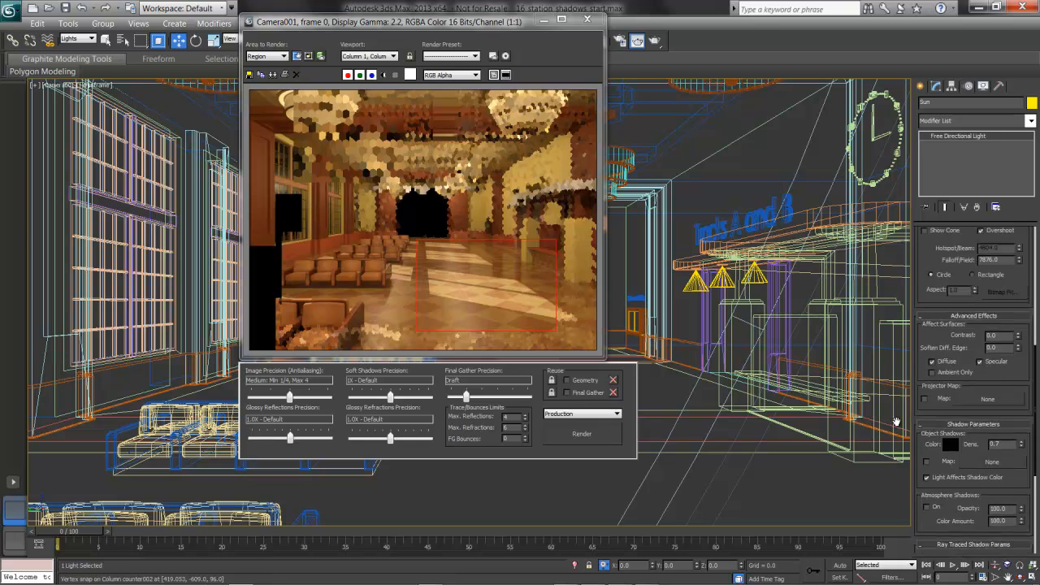
scroll(969, 328, up, 4)
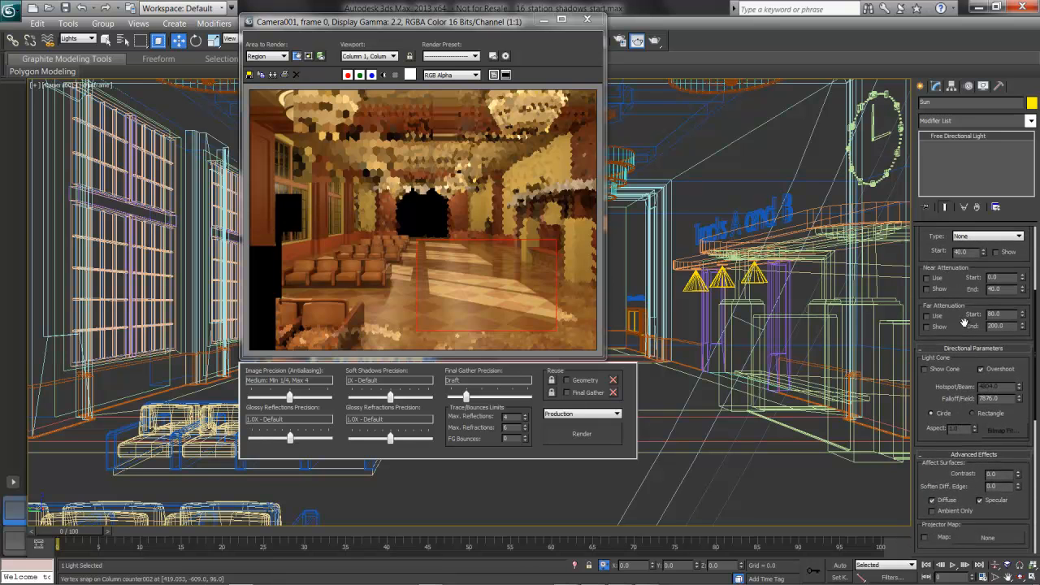
scroll(965, 321, up, 2)
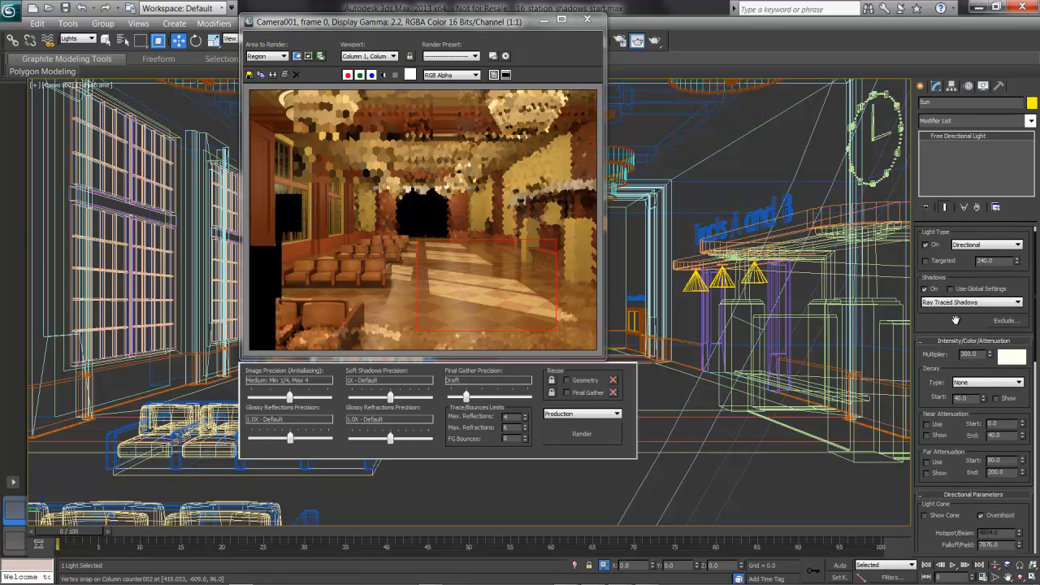
double_click(984, 368)
text(250)
key(Return)
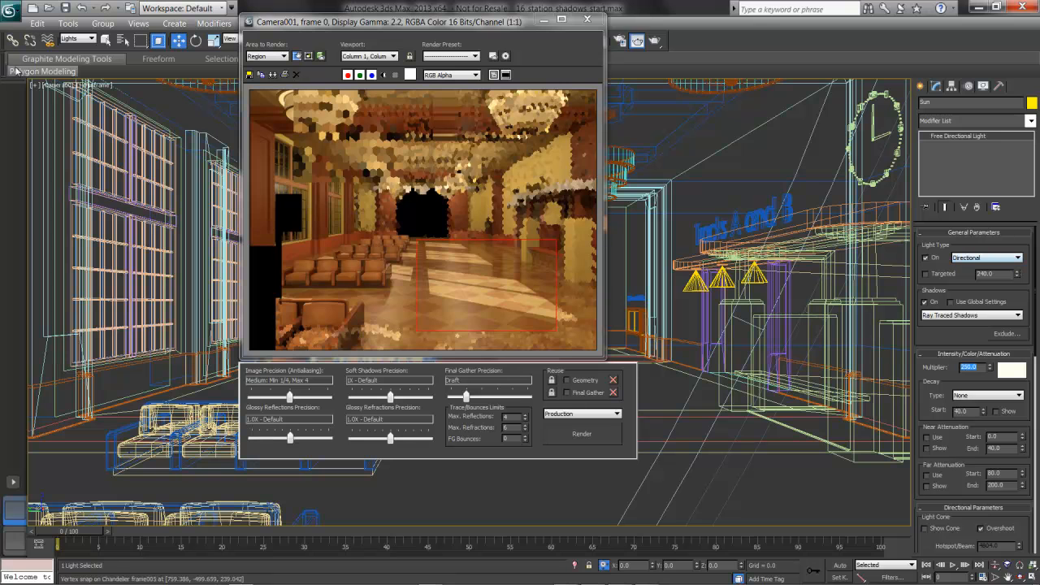
click(601, 432)
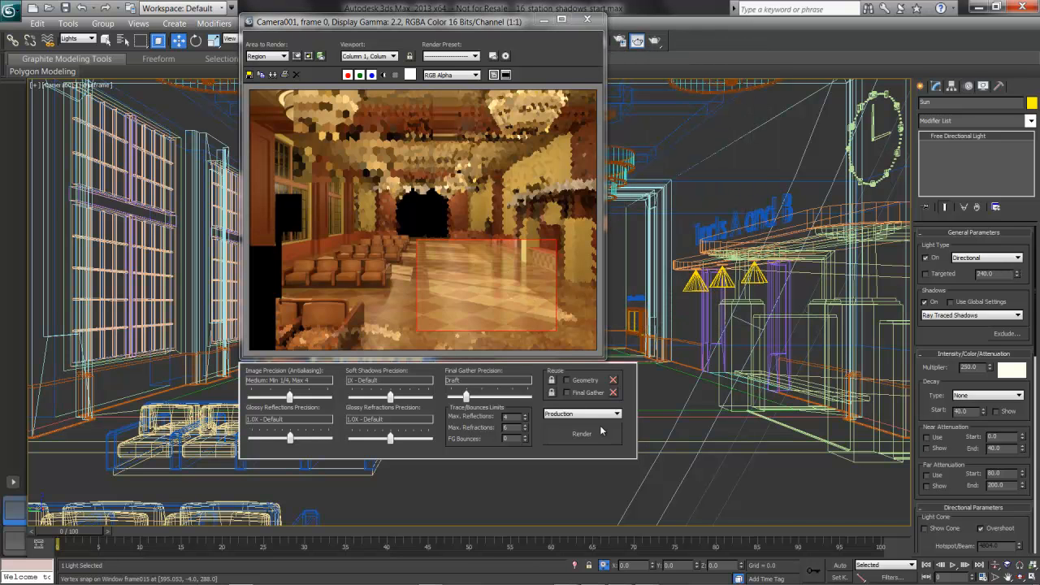
Step: Set the area to render to View and start a render of the whole camera view
click(424, 25)
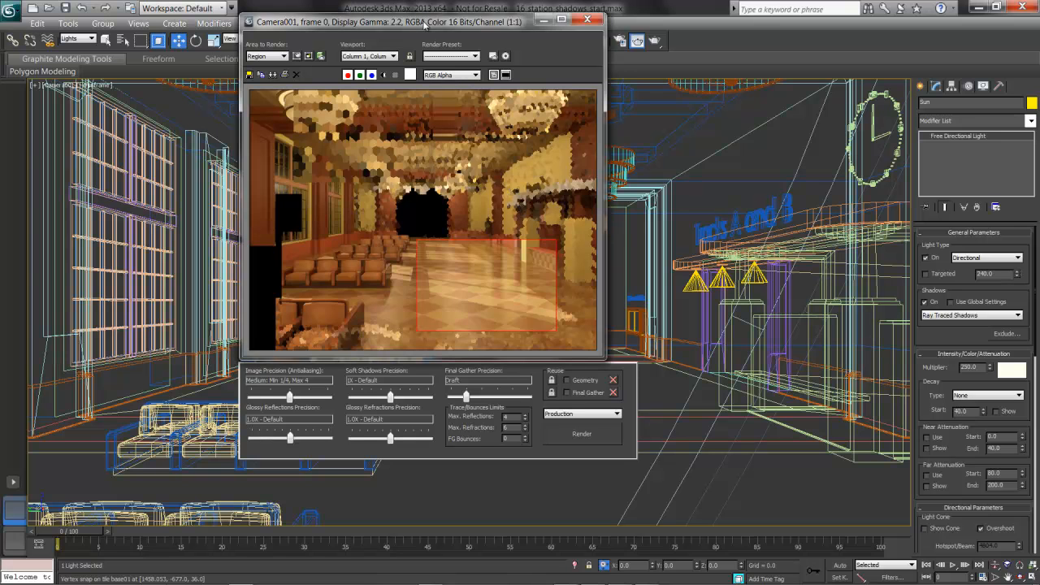
drag(424, 24, 420, 36)
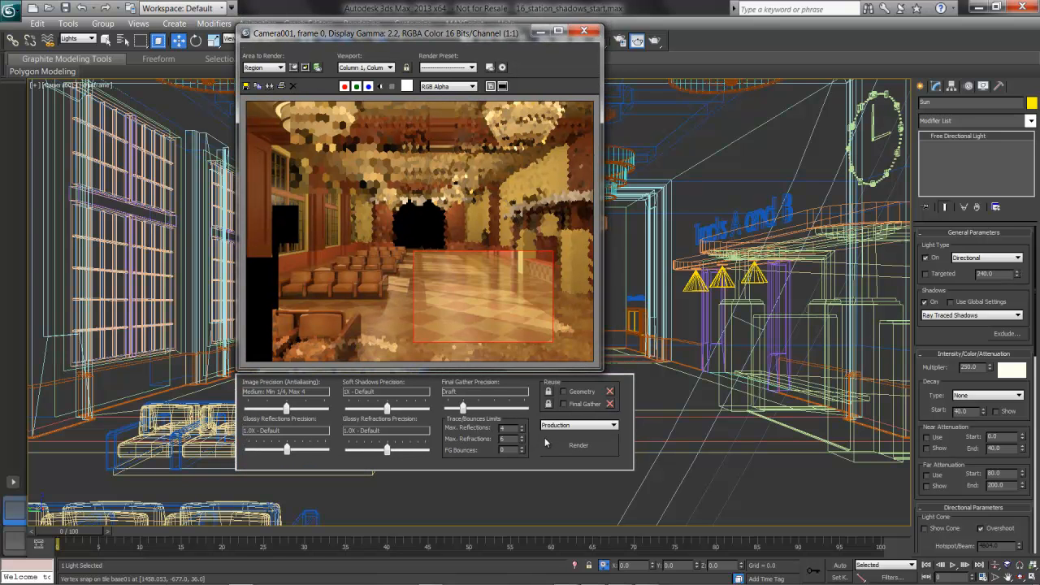
click(262, 68)
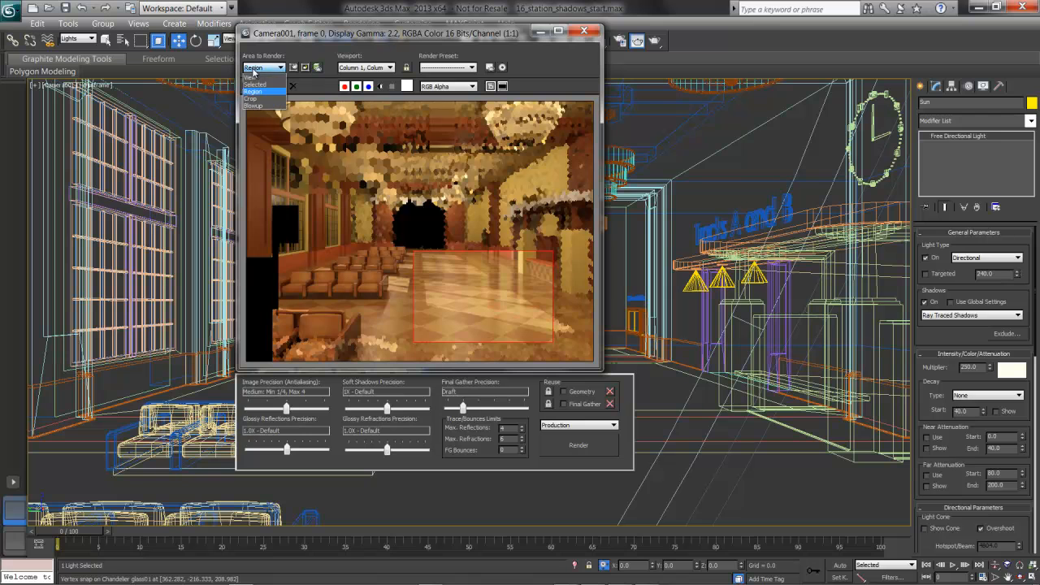
click(253, 77)
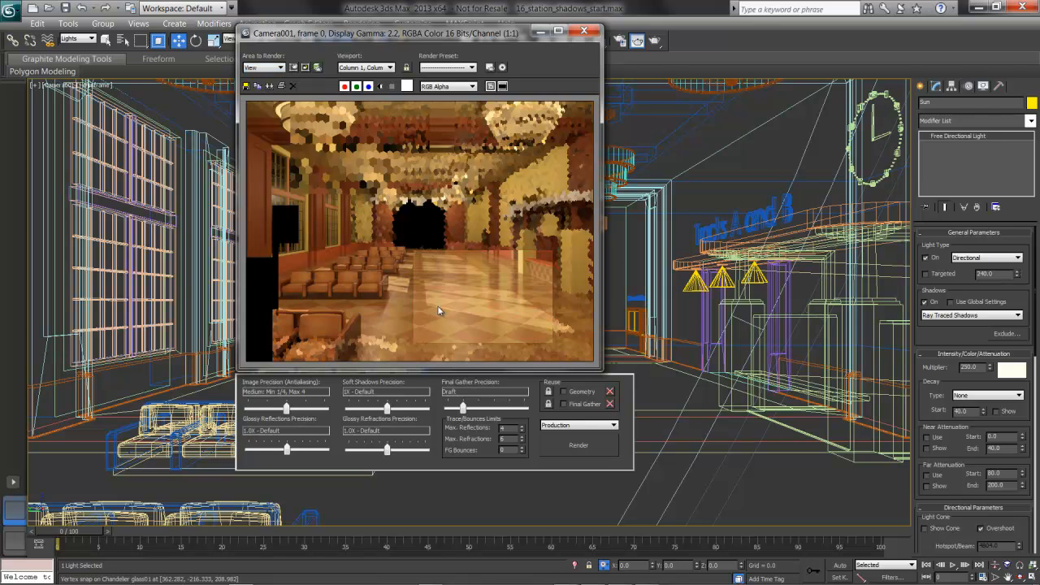
click(578, 446)
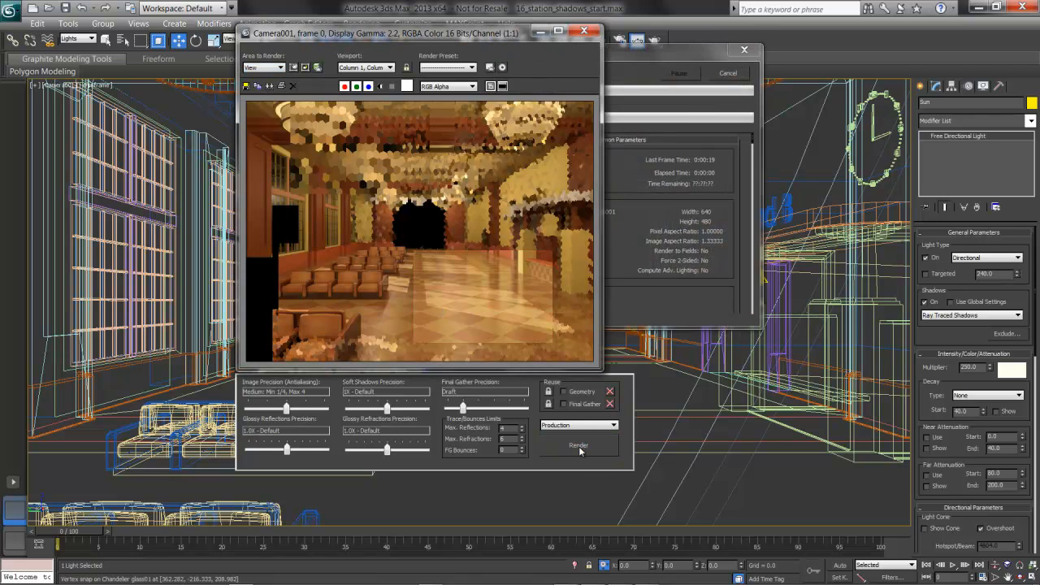